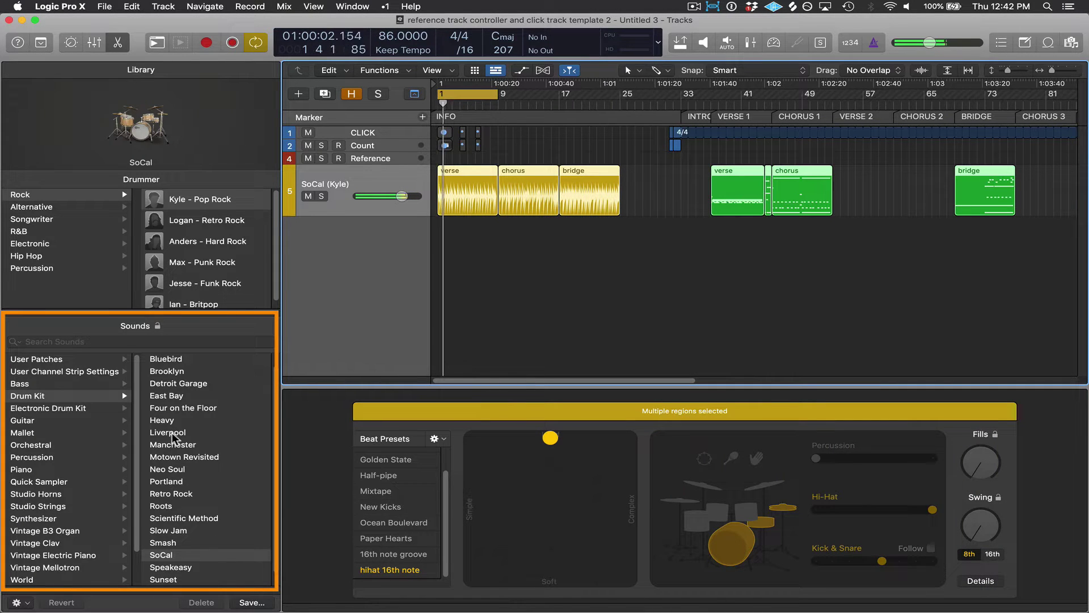
- Audition the Manchester, Portland and Detroit Garage kits, then settle on East Bay
click(169, 445)
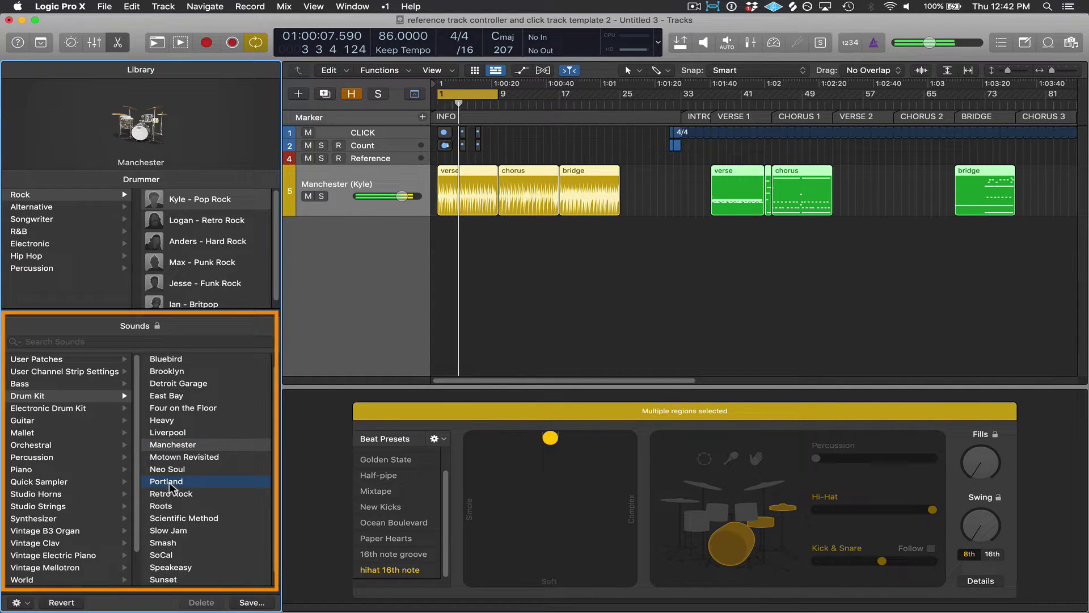
click(169, 483)
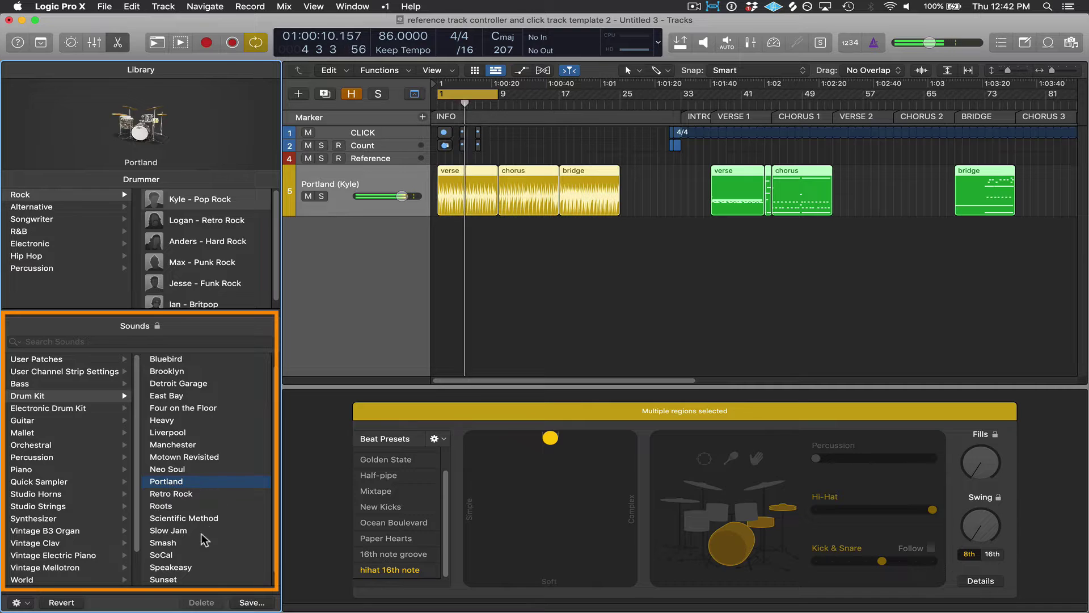
click(173, 385)
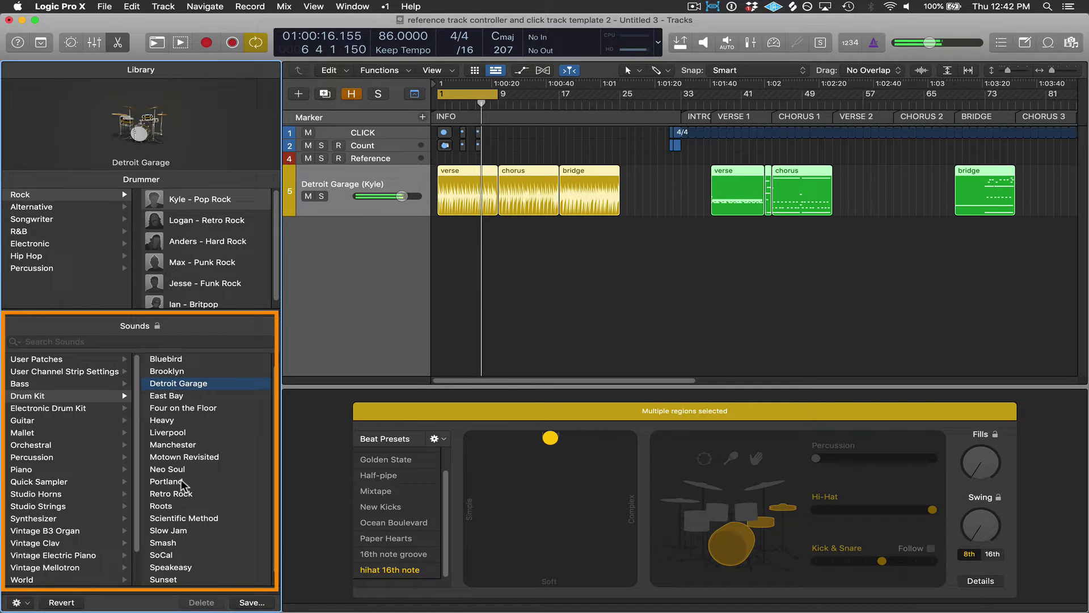
scroll(179, 470, up, 1)
scroll(176, 454, down, 1)
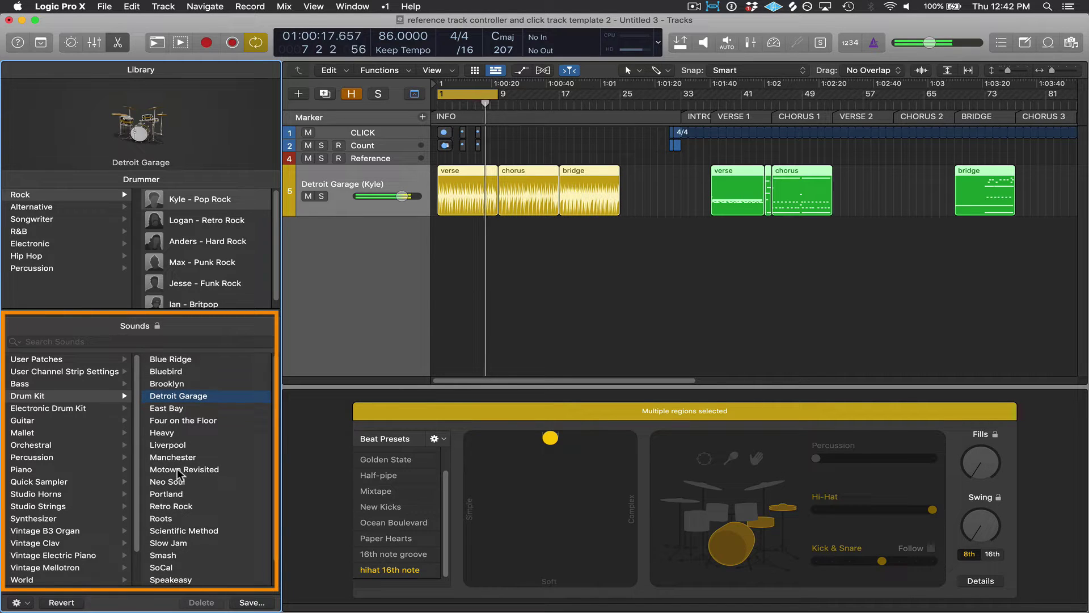
click(164, 408)
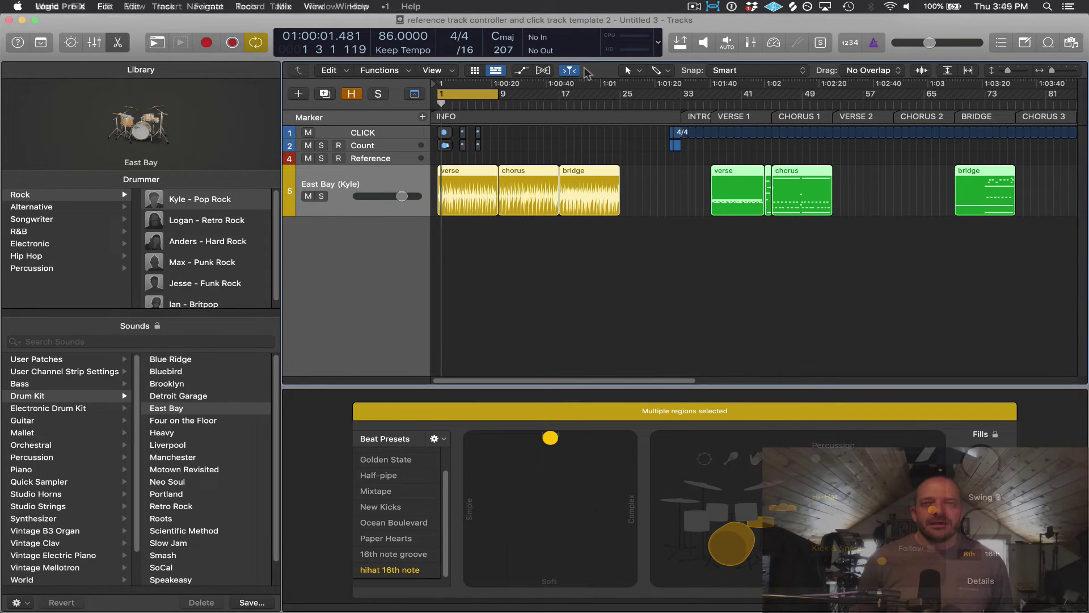
- Show the inspector and open Drum Kit Designer for the drummer track, moving its window right
key(i)
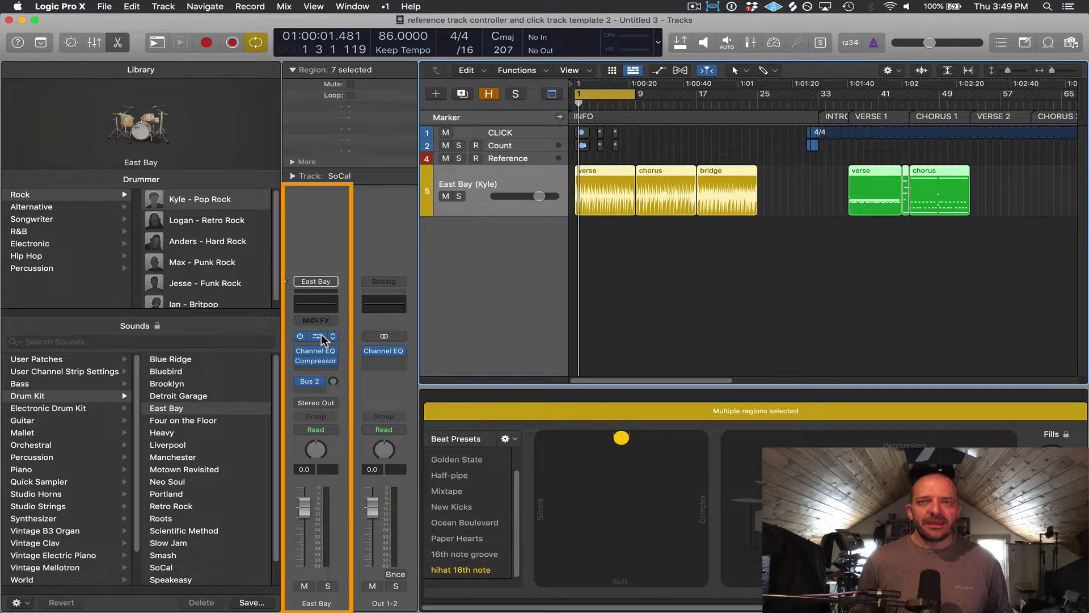
click(319, 340)
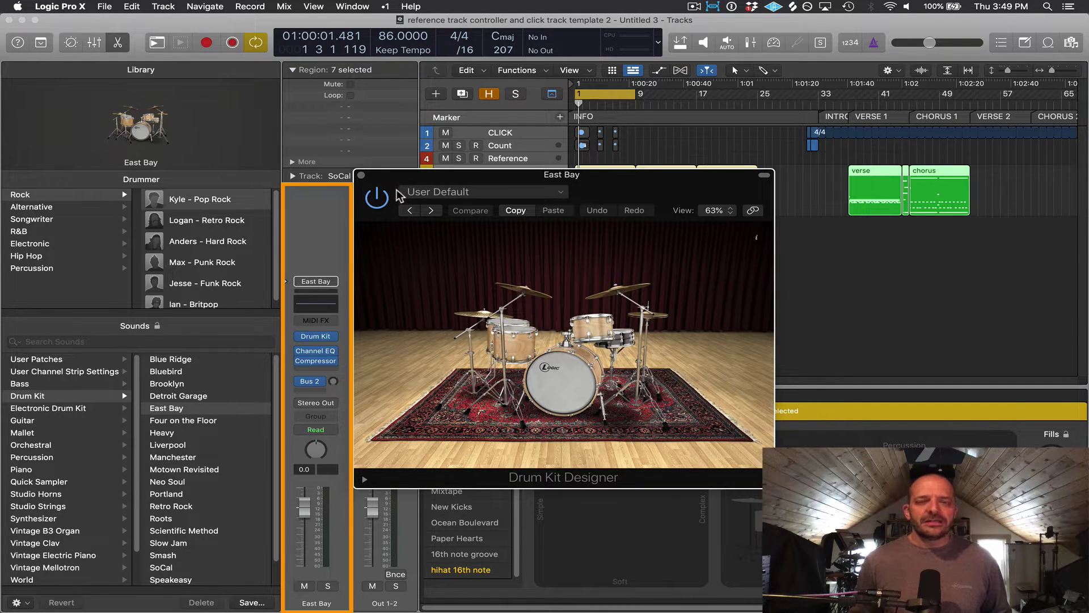
drag(392, 174, 481, 164)
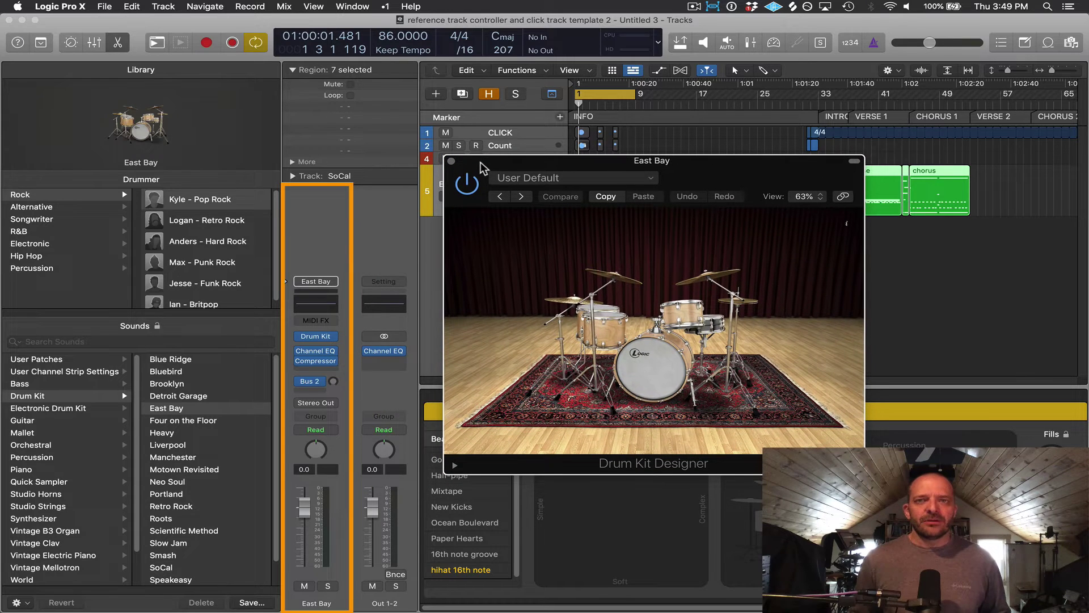
- Compare the Liverpool, Portland and Scientific Method kits inside Drum Kit Designer
mouse_move(336, 356)
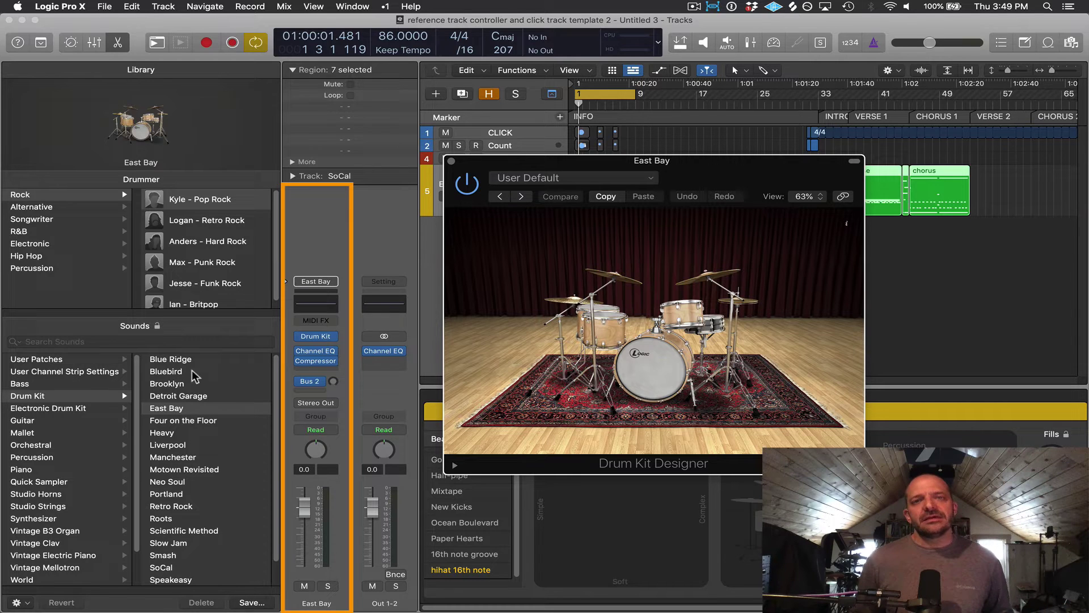
click(185, 446)
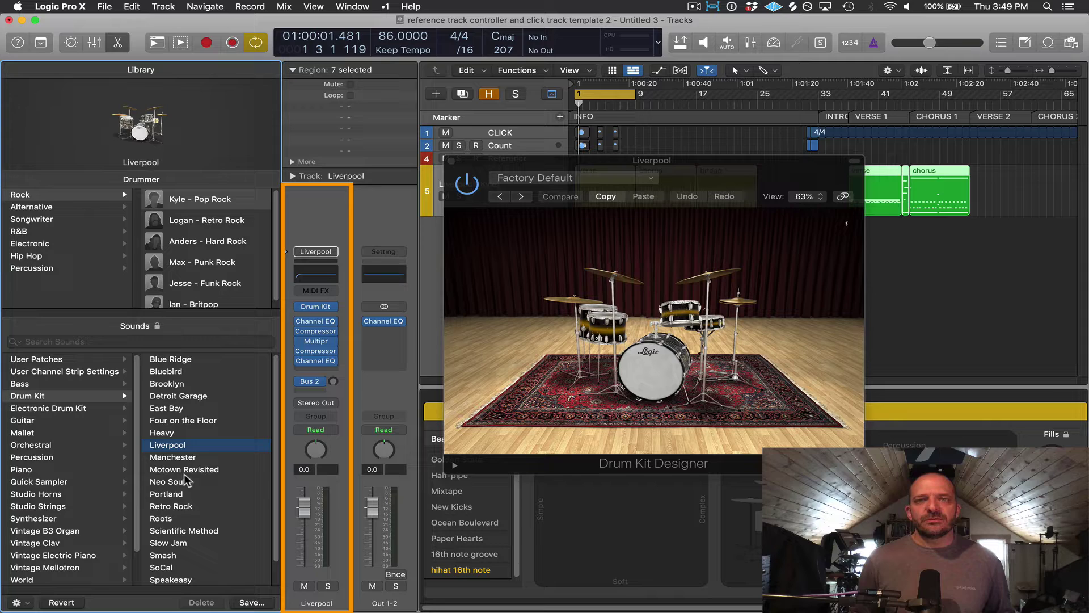
click(183, 495)
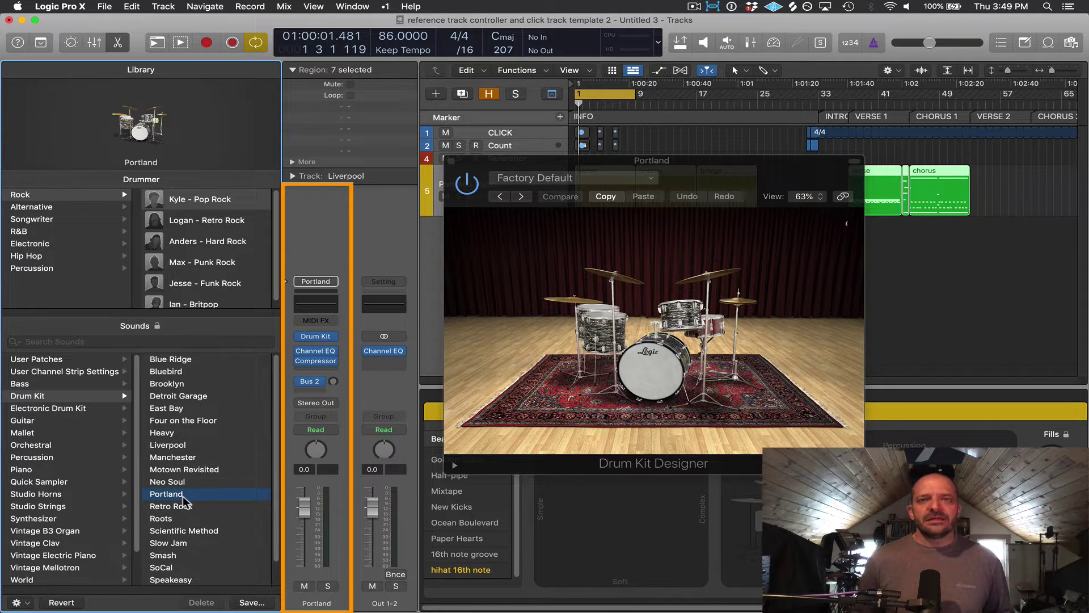
click(183, 532)
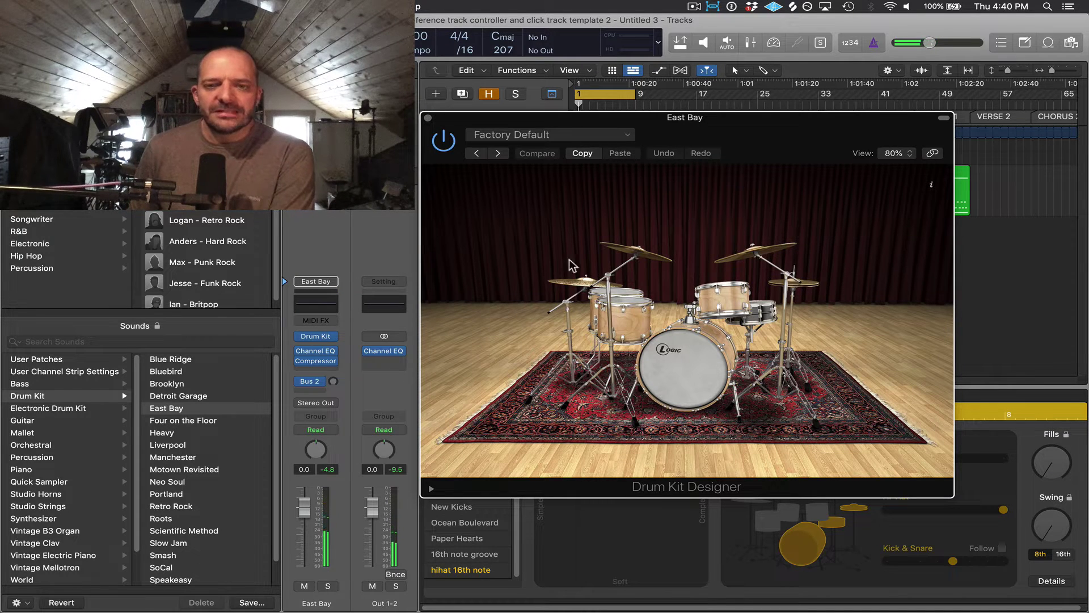
- Inspect the East Bay kick, tom, snare and crash cymbals, then deselect the snare
click(692, 366)
click(737, 304)
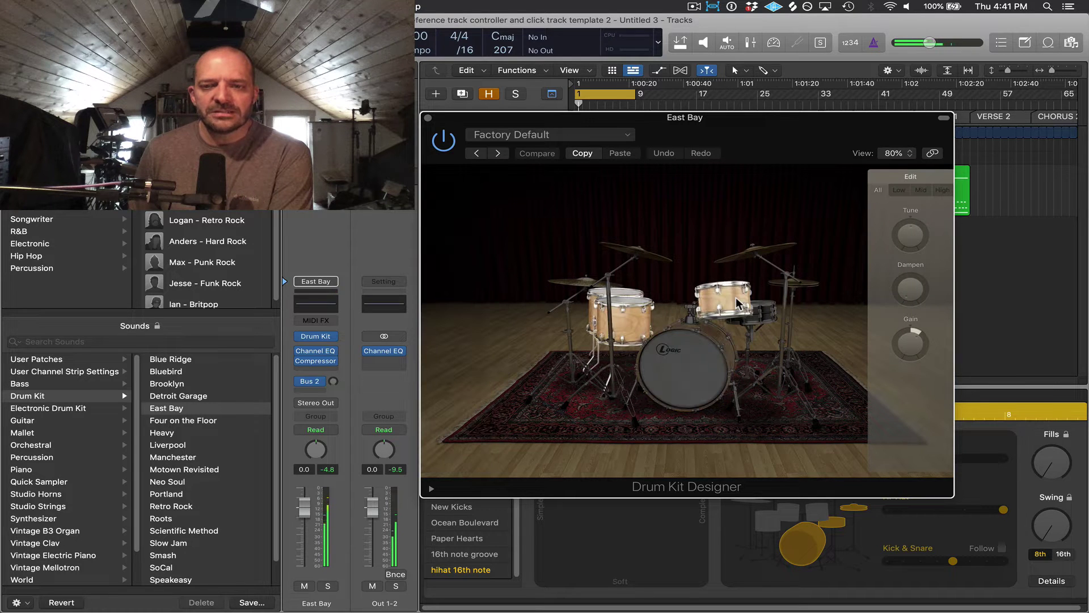
click(764, 313)
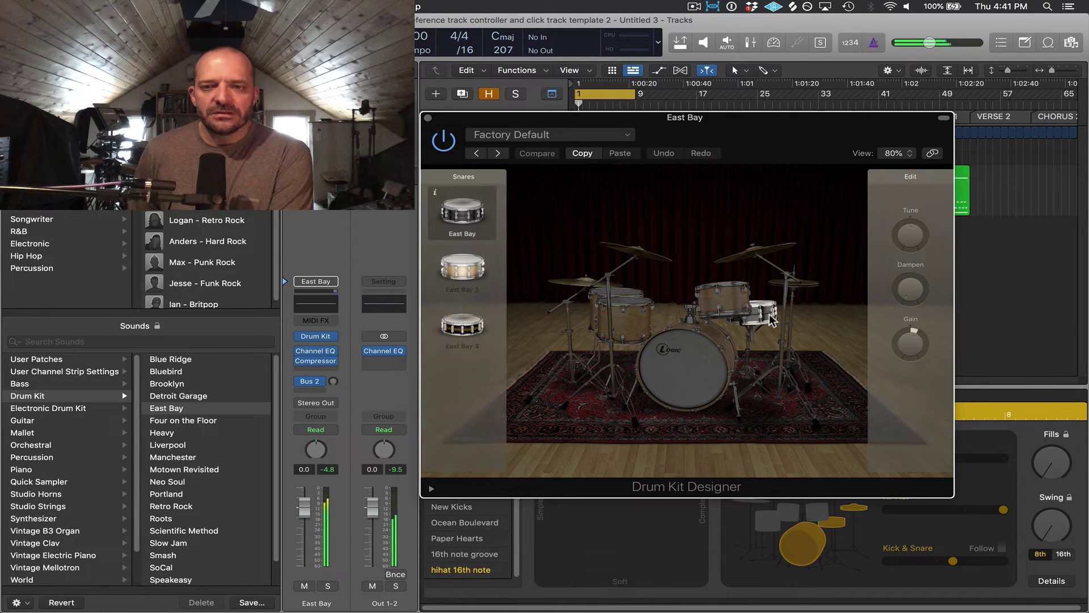
click(811, 288)
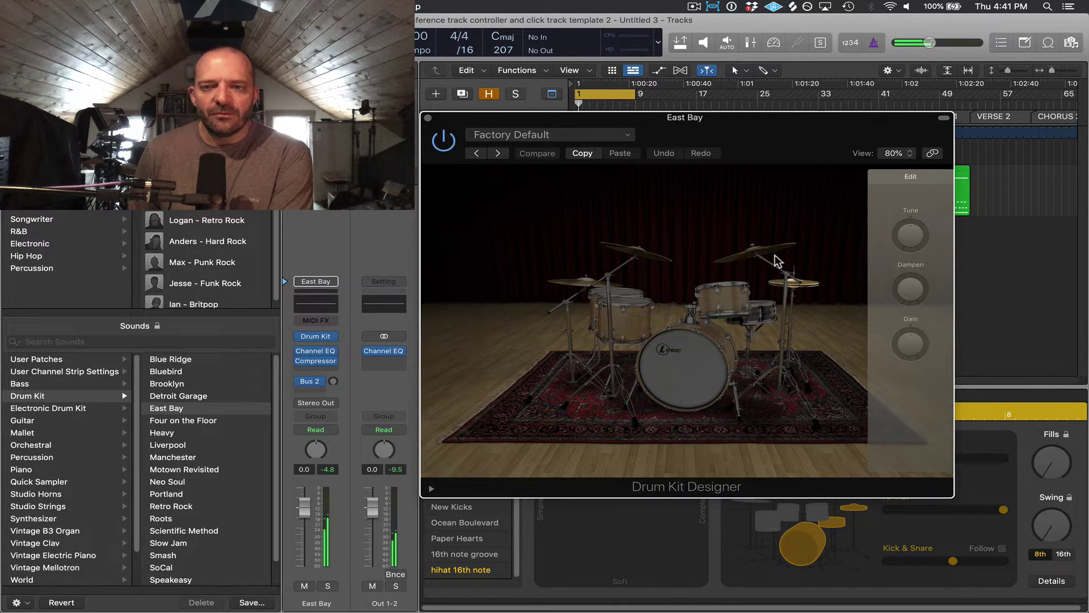
click(698, 360)
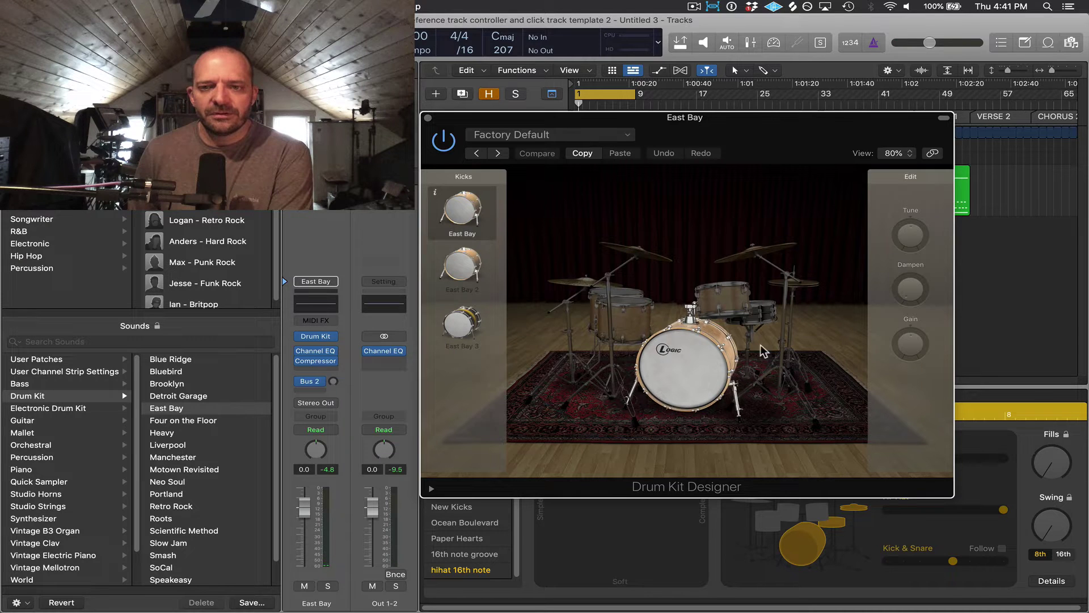
click(764, 313)
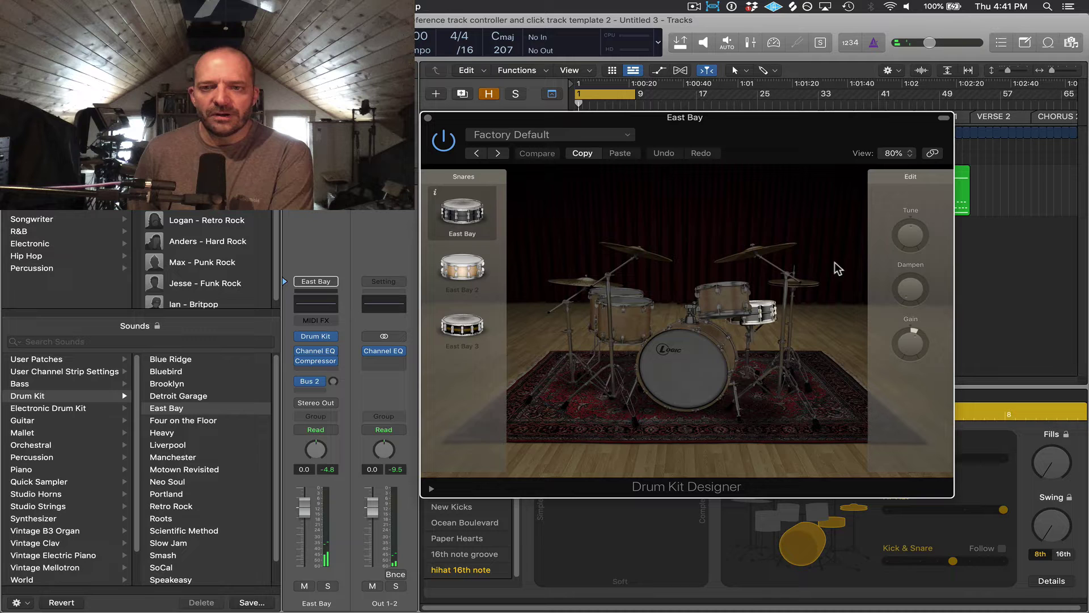
click(817, 272)
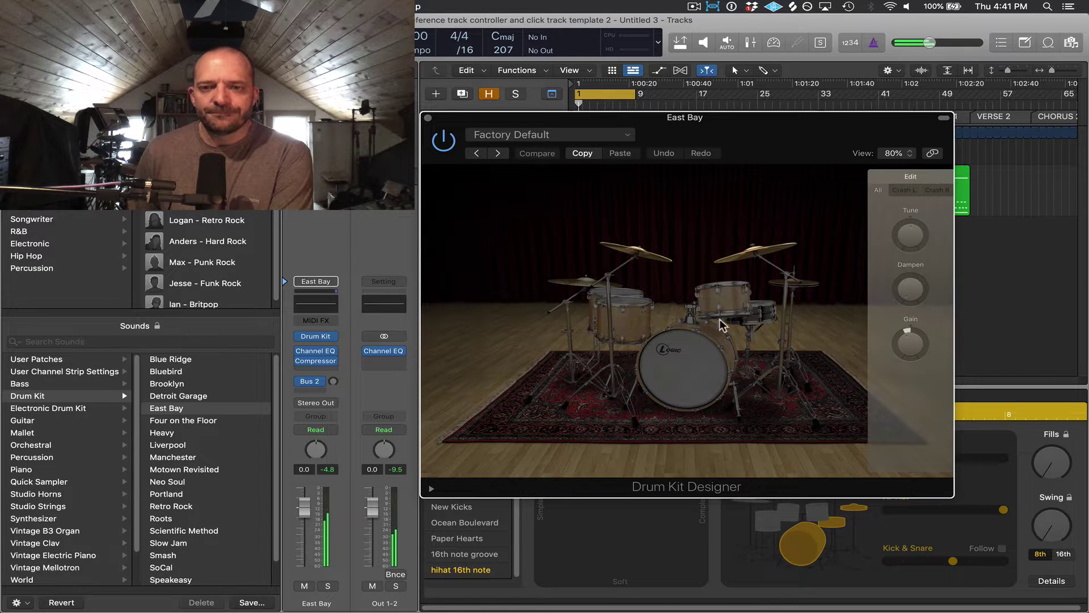
- Change the kick drum's gain and set its dampening to about 24%, auditioning each change
click(712, 343)
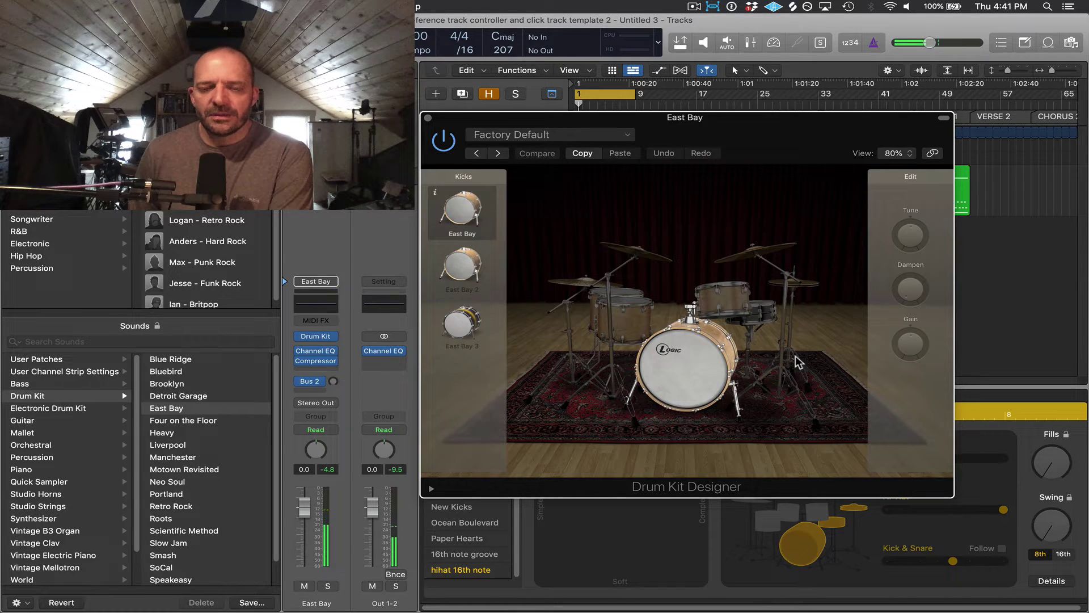
mouse_move(913, 352)
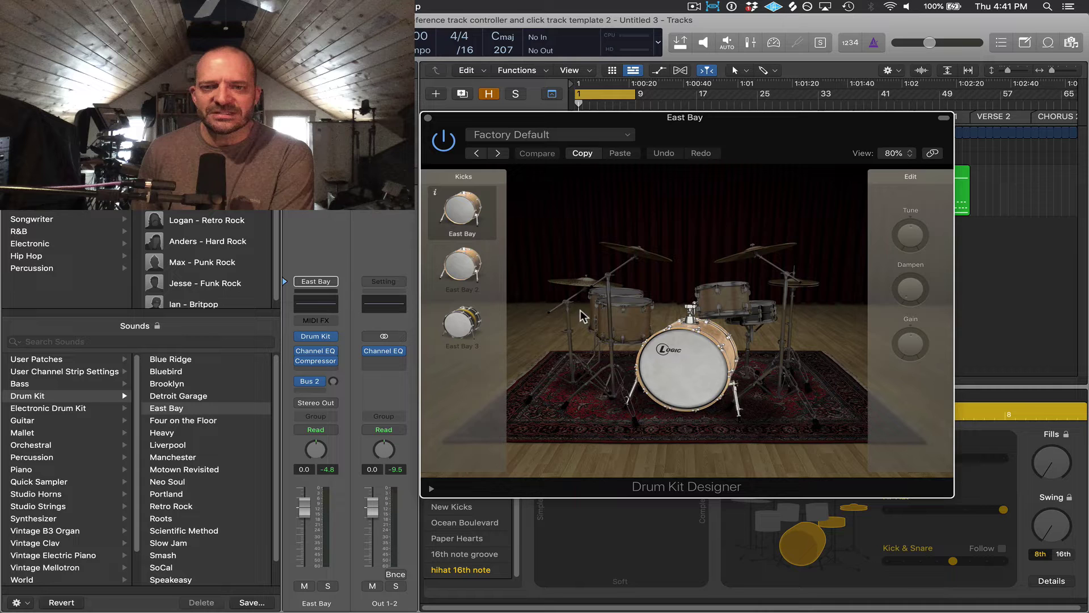
mouse_move(914, 354)
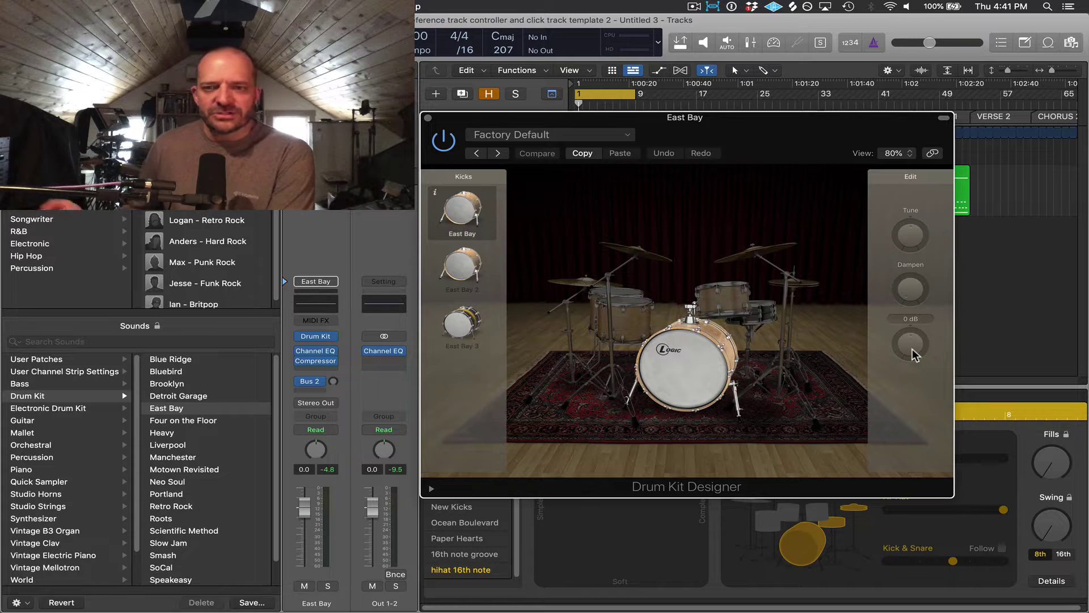
drag(915, 355, 914, 365)
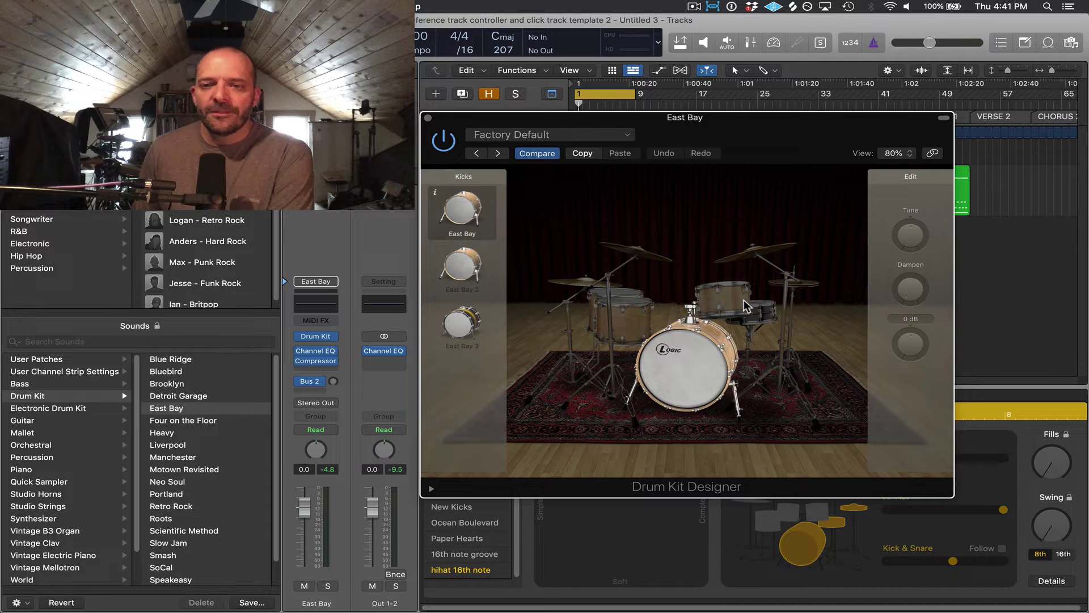
mouse_move(910, 300)
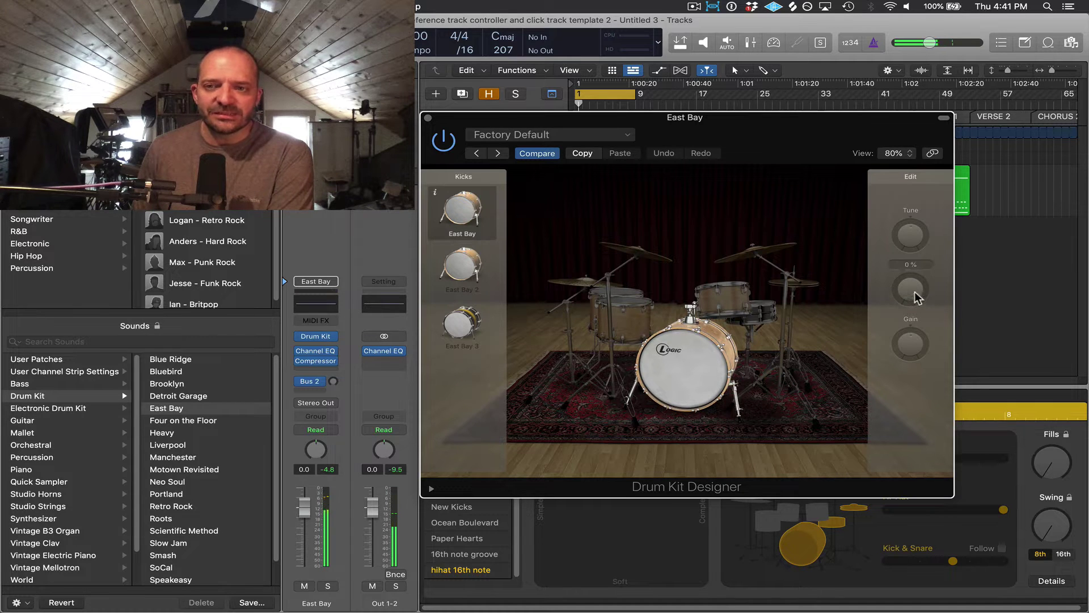
drag(910, 296, 910, 272)
click(704, 363)
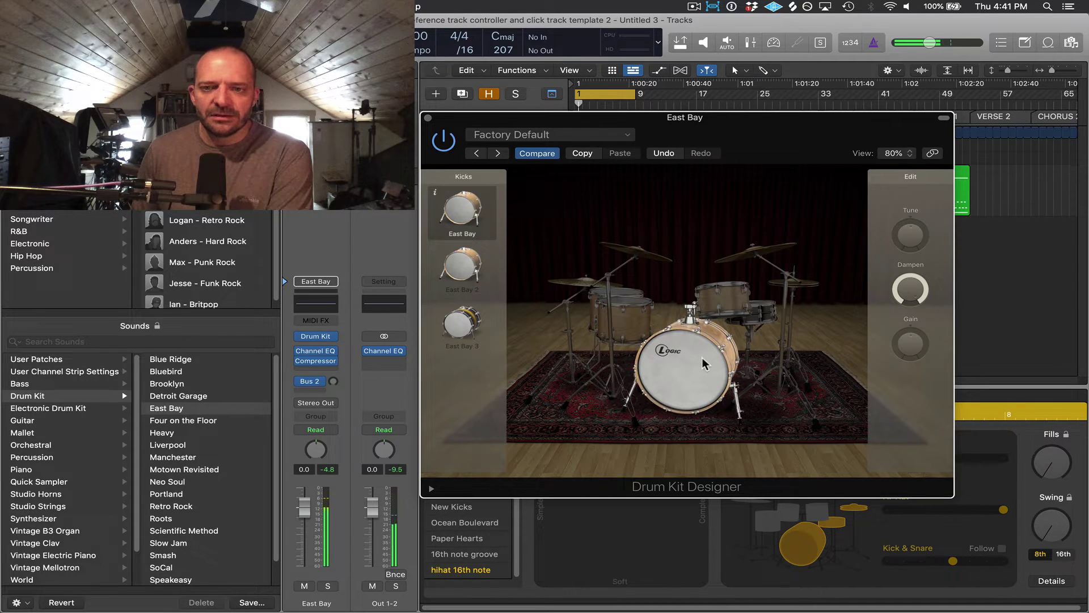
drag(911, 290, 906, 352)
click(686, 340)
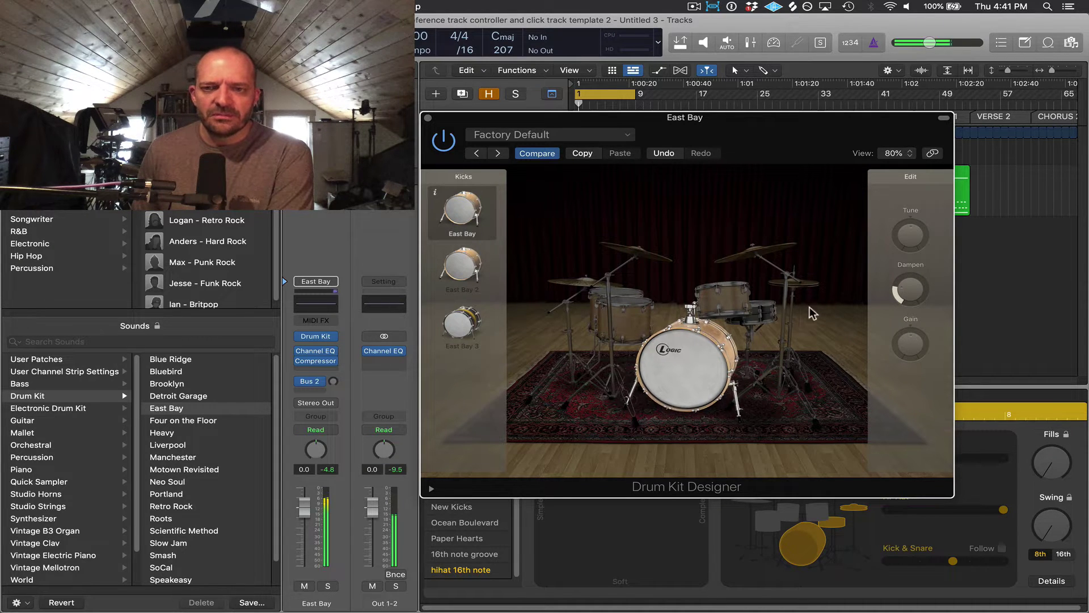
- Tune the kick drum down to -386 cent, then select the right crash cymbal
mouse_move(918, 293)
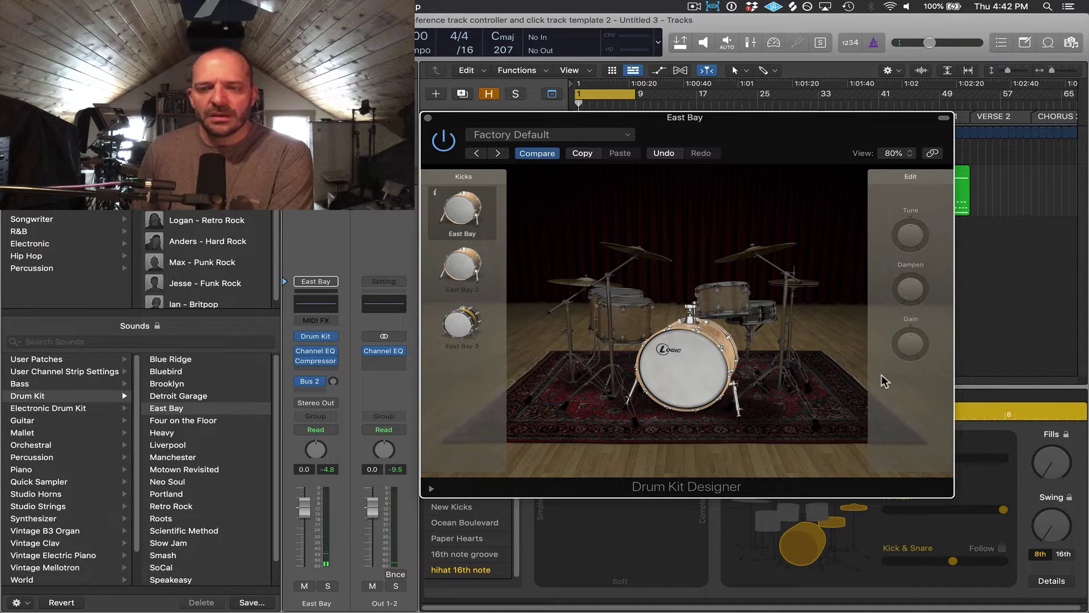
mouse_move(910, 234)
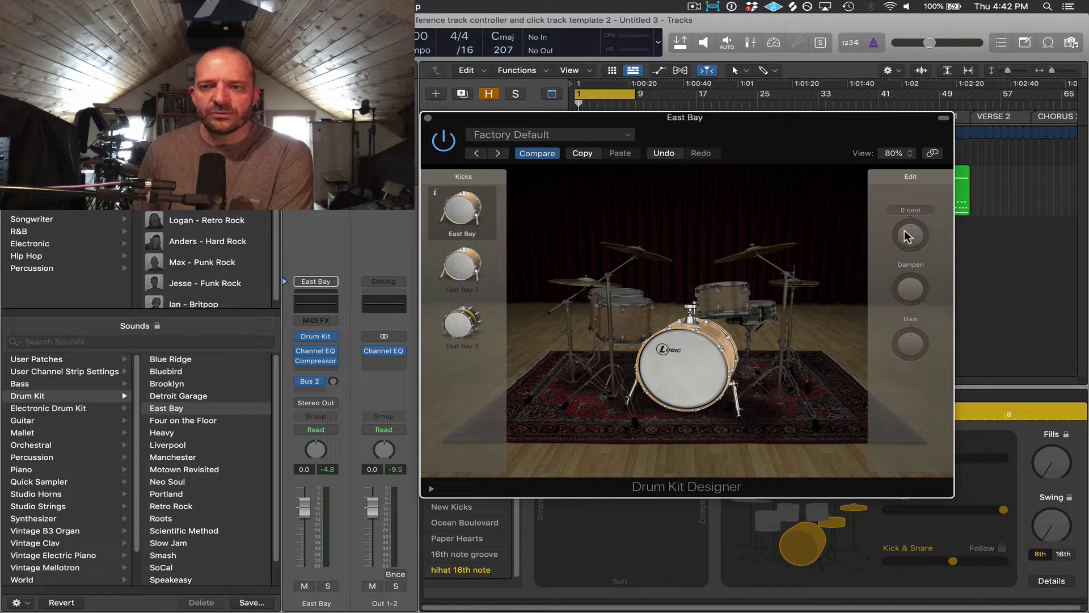
drag(904, 232, 890, 272)
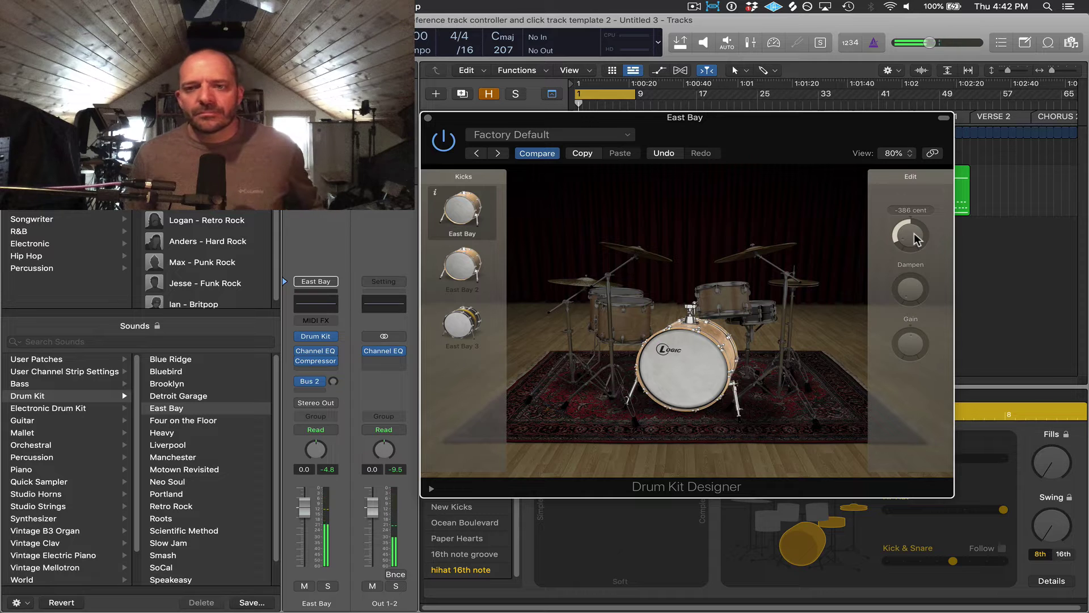
click(747, 256)
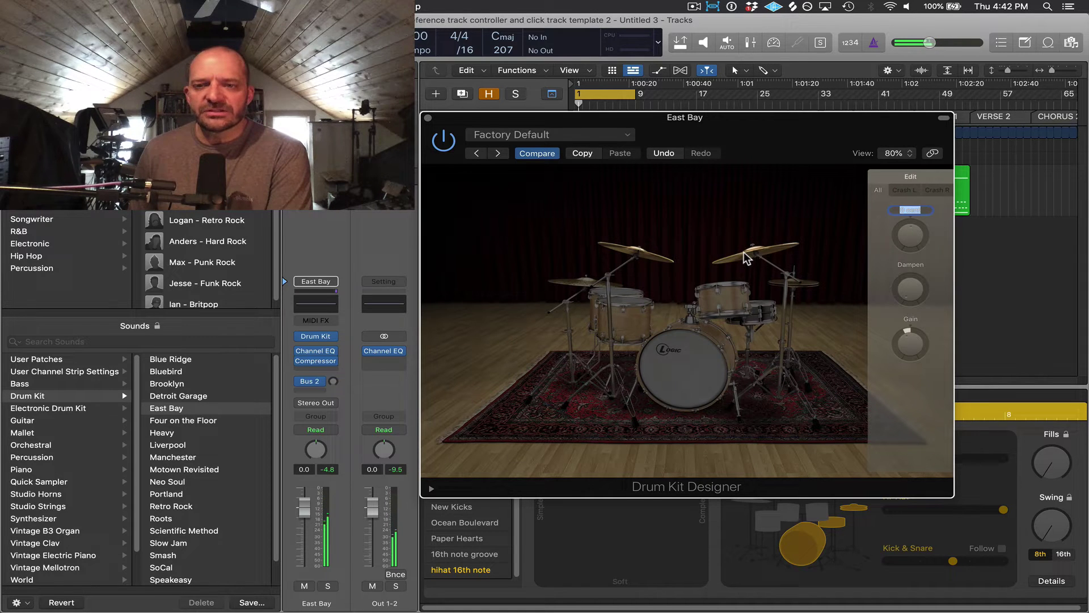
- Audition both crashes, switch the Edit panel between Crash R, Crash L and All, then show kick alternatives
click(772, 256)
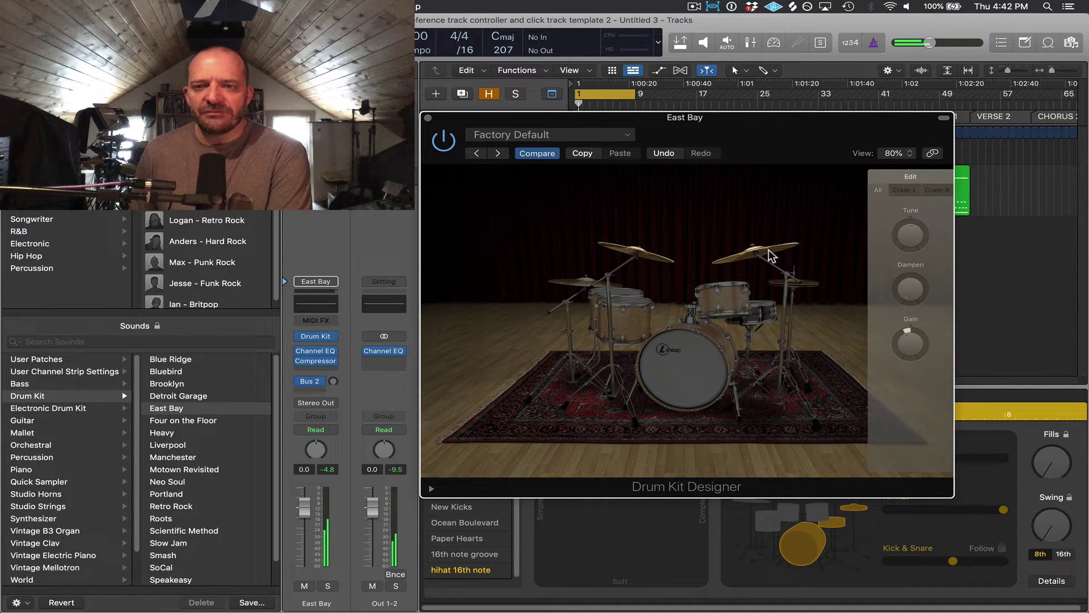
click(617, 250)
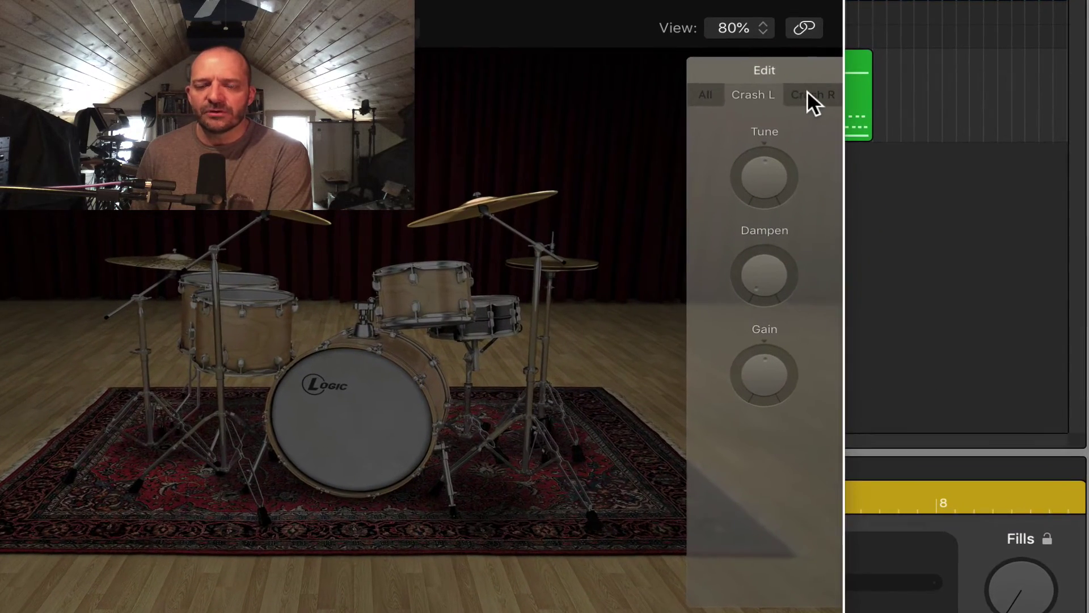
click(866, 140)
click(756, 96)
click(814, 94)
click(703, 95)
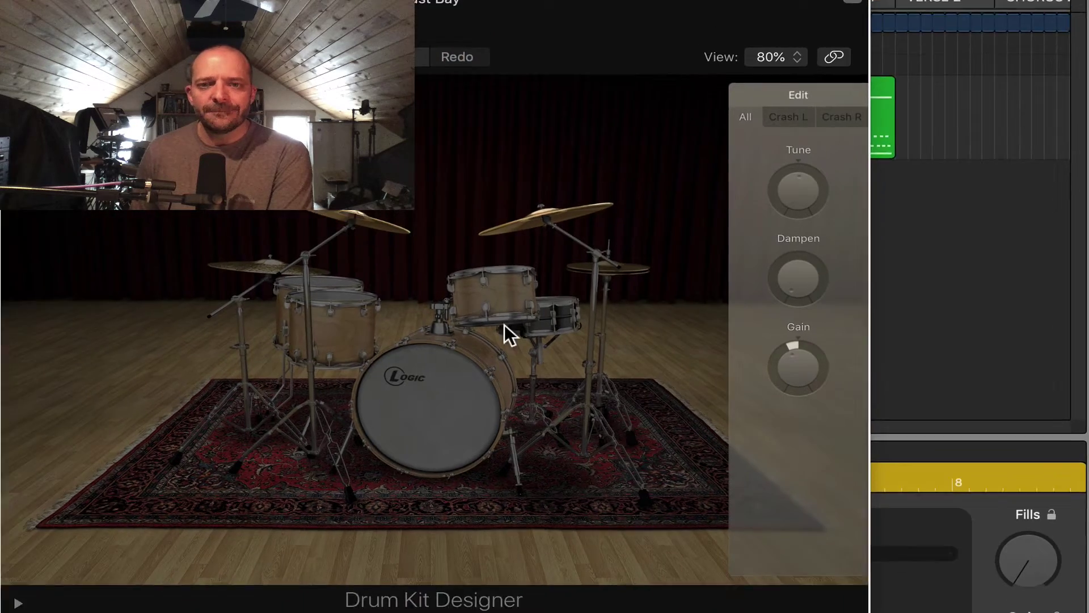
click(410, 359)
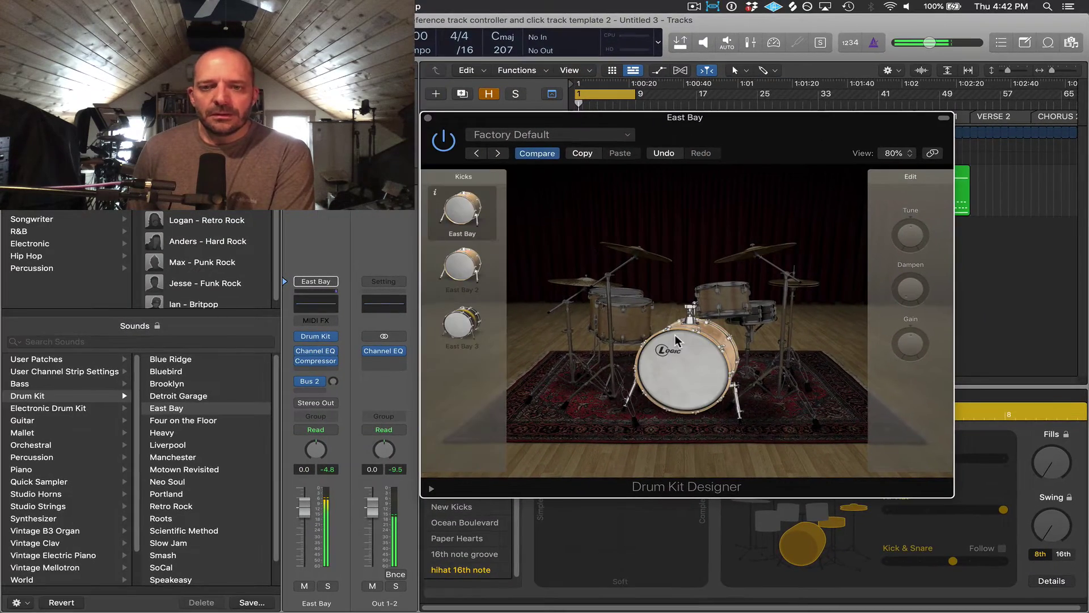
click(772, 318)
click(697, 366)
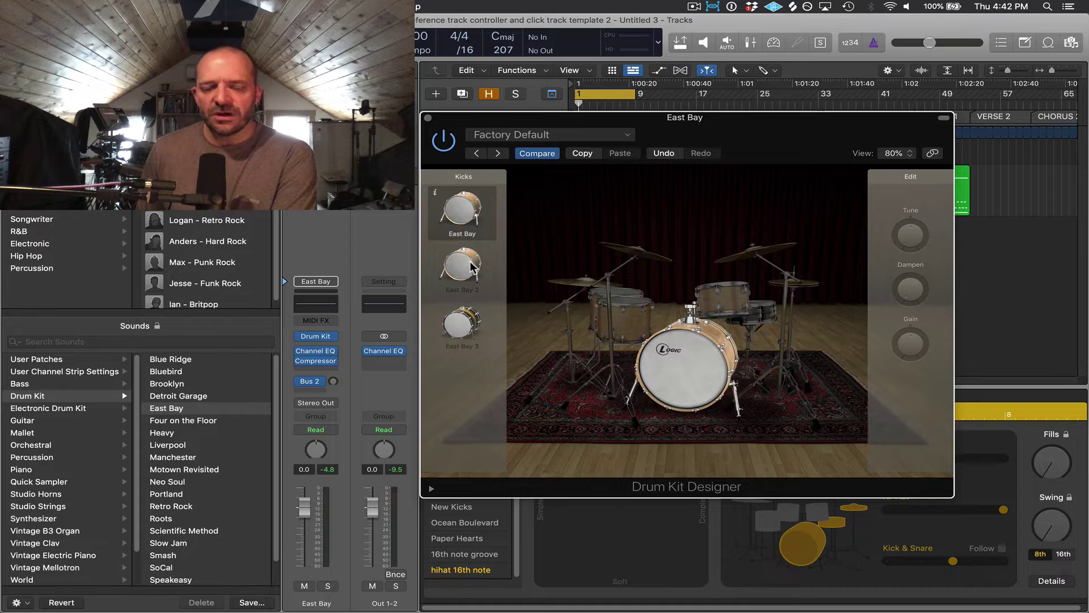
click(671, 374)
click(671, 374)
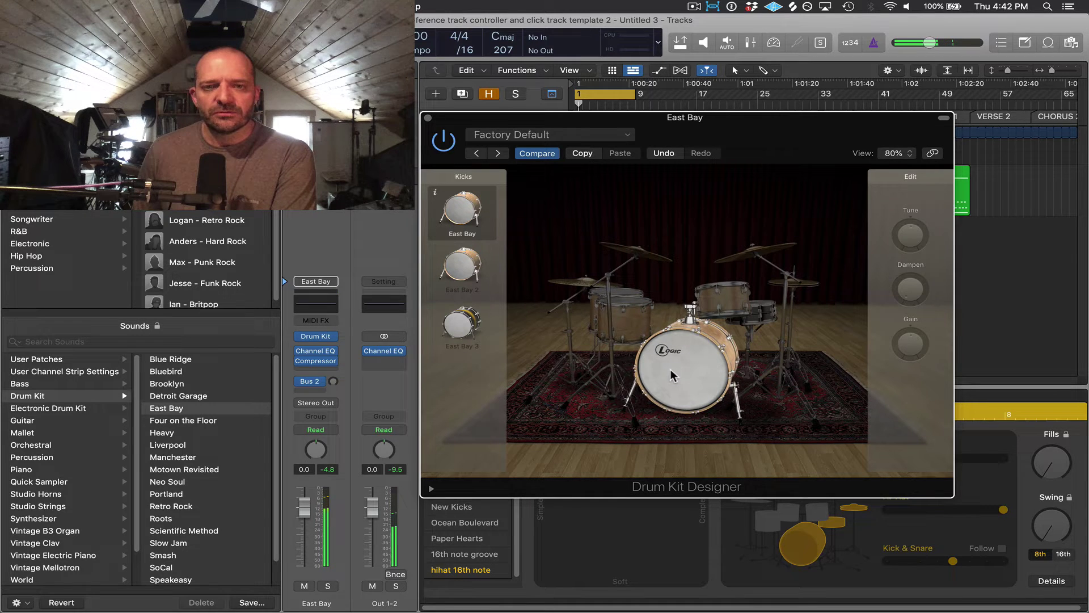
click(681, 335)
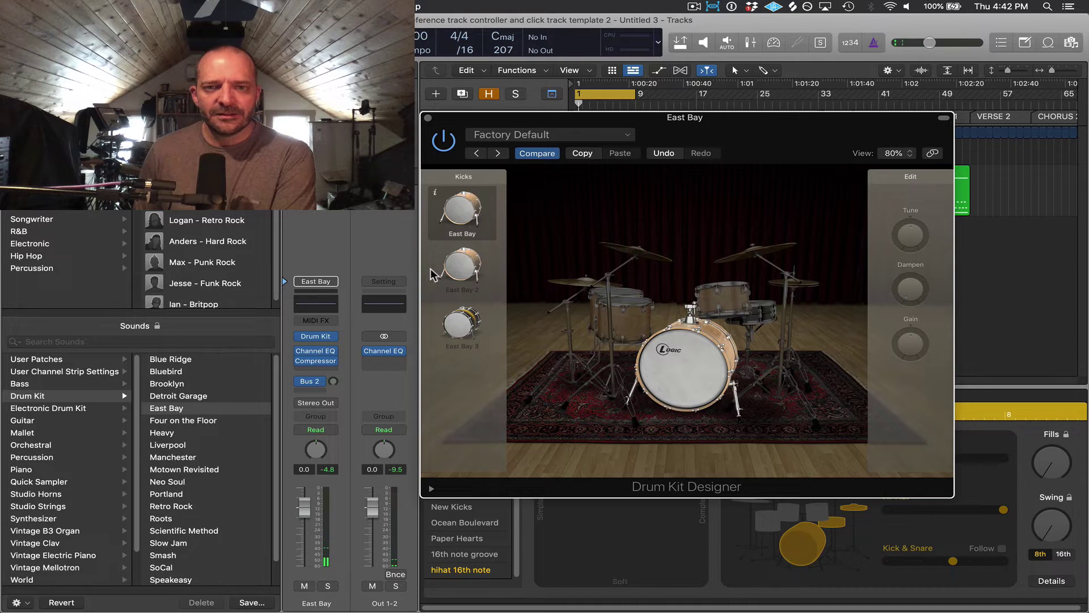
click(481, 276)
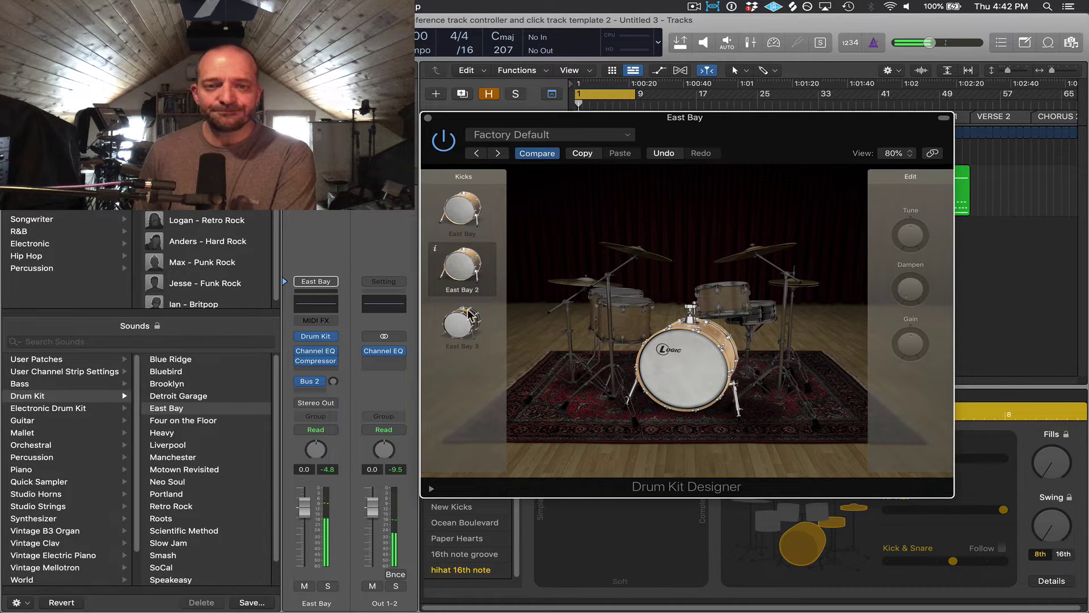
click(455, 318)
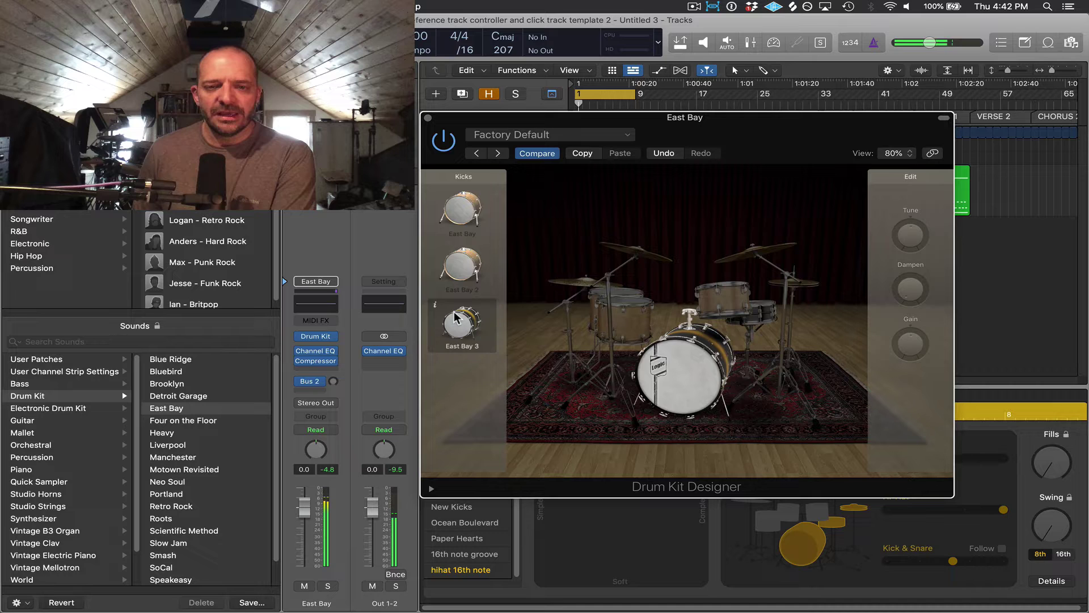
click(463, 207)
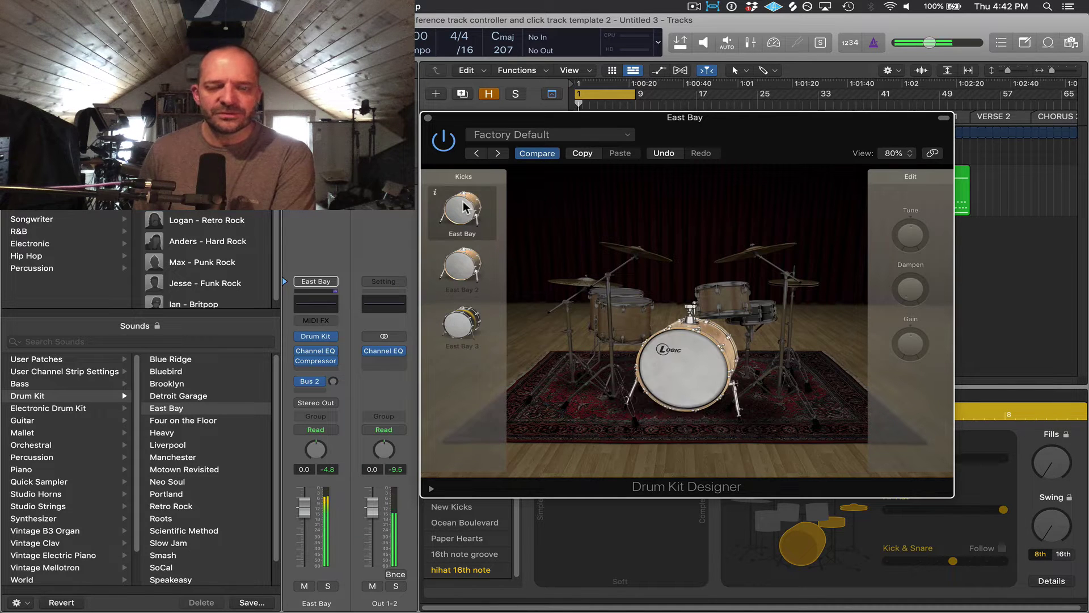
- Try the East Bay 2 and East Bay 3 snares, then return to the original East Bay snare
click(763, 318)
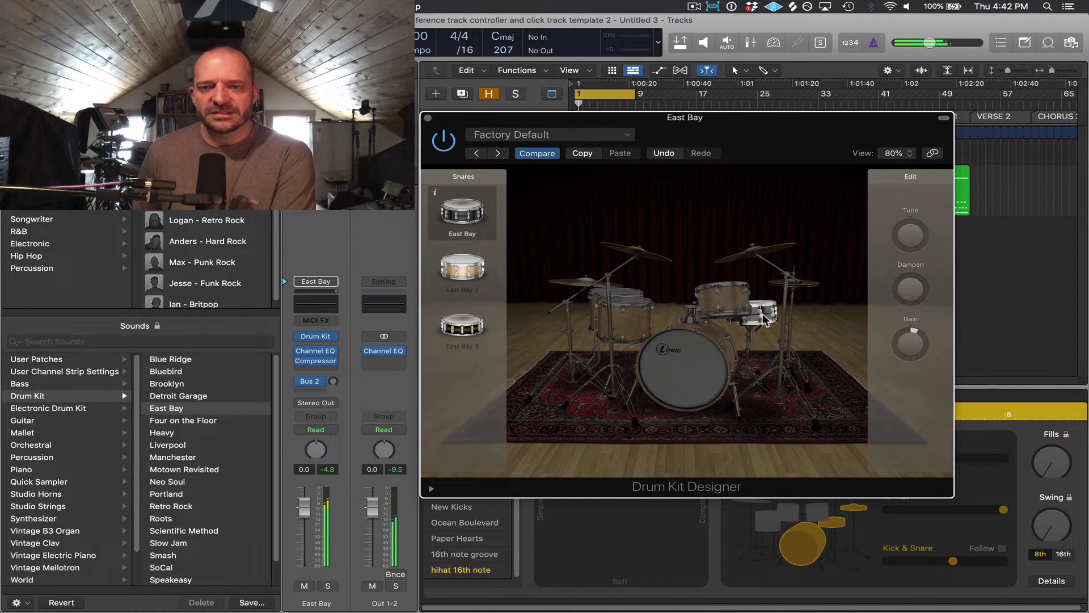
click(461, 277)
click(474, 338)
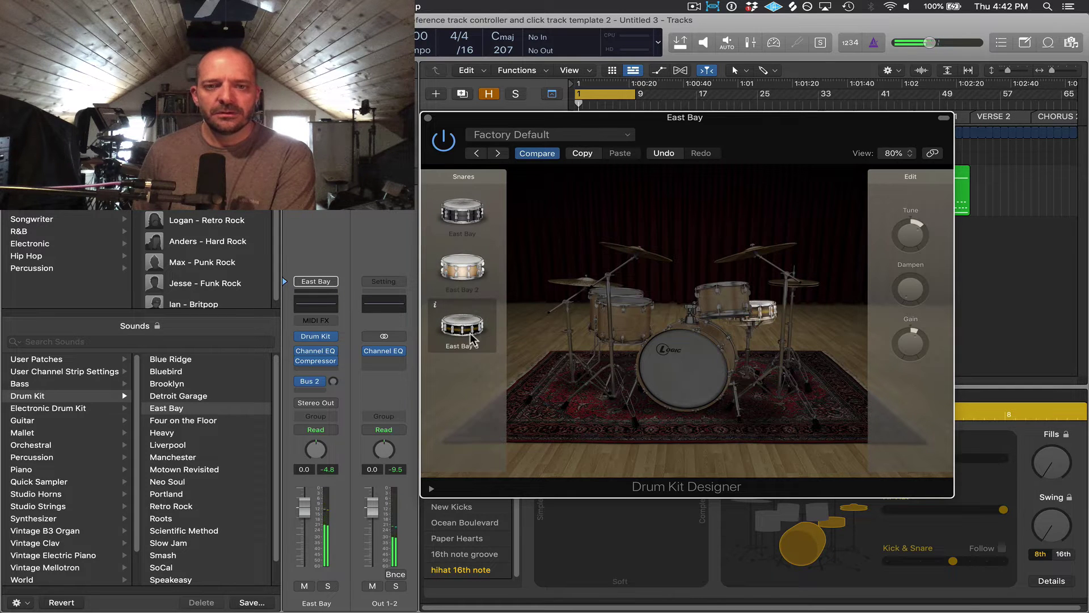
click(474, 213)
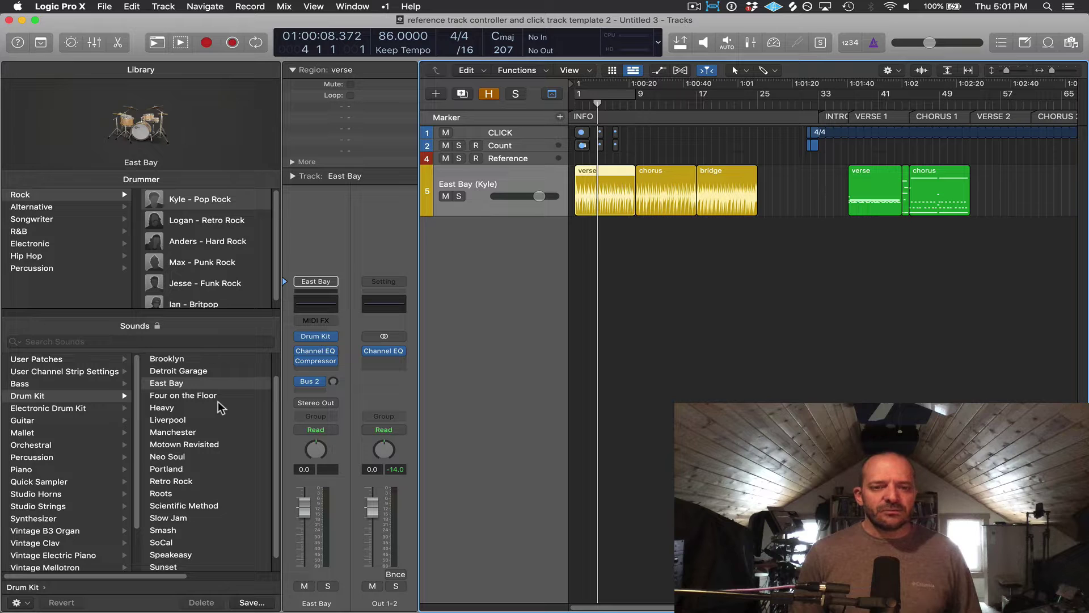
- Browse to Drum Kit > Producer Kits in the Library and load East Bay+
scroll(220, 407, down, 1)
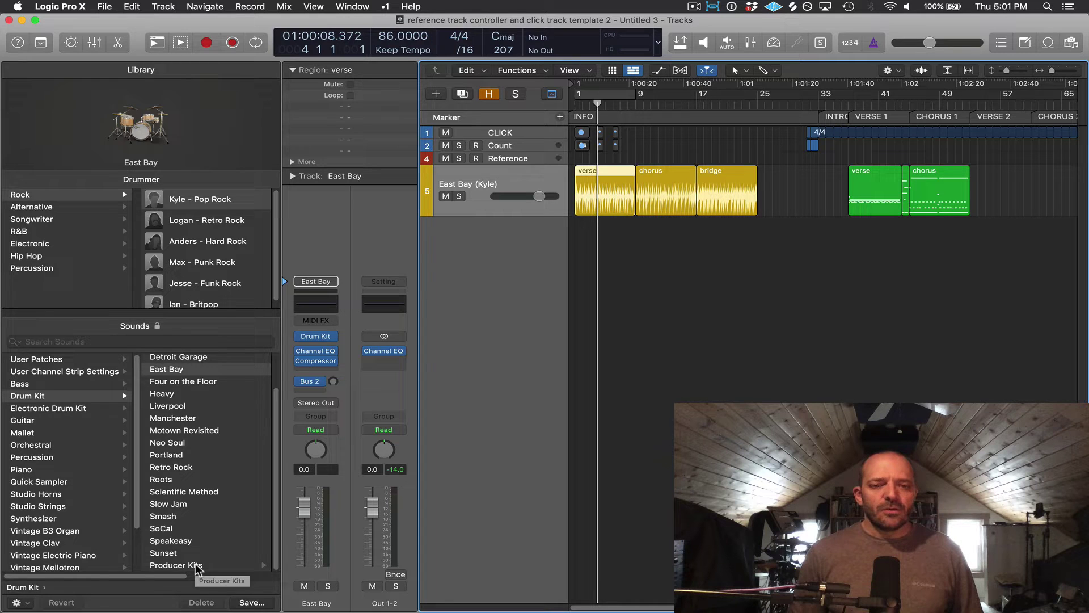
click(197, 568)
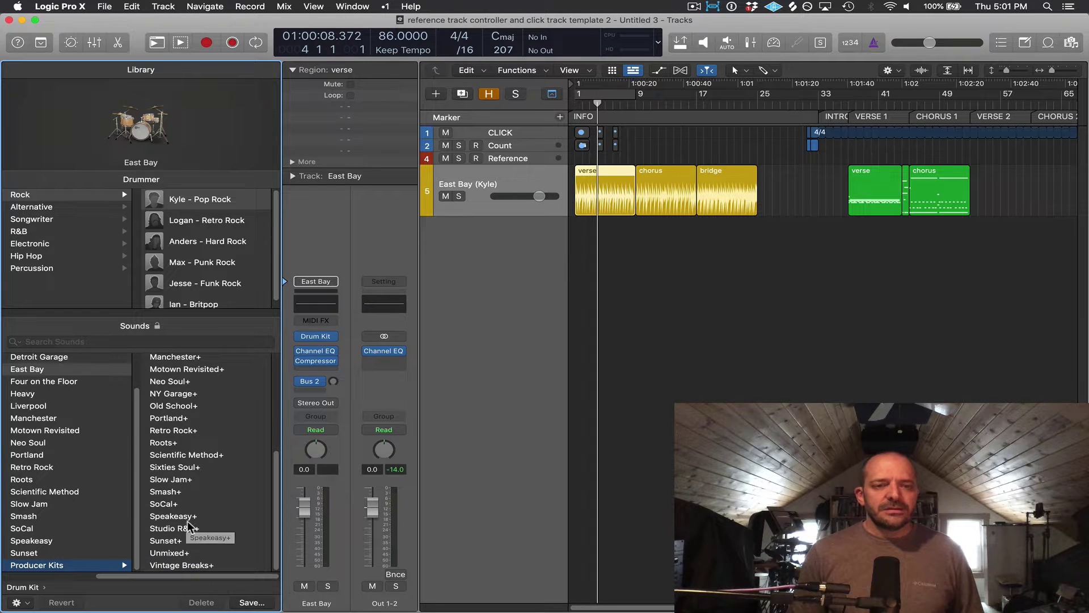
scroll(189, 525, up, 5)
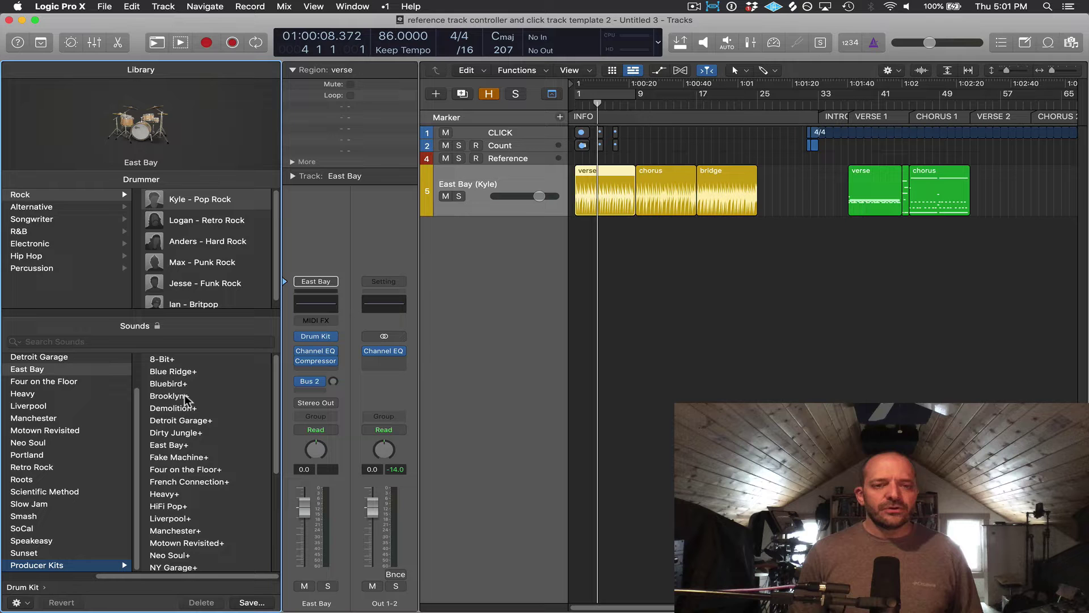
scroll(79, 486, up, 3)
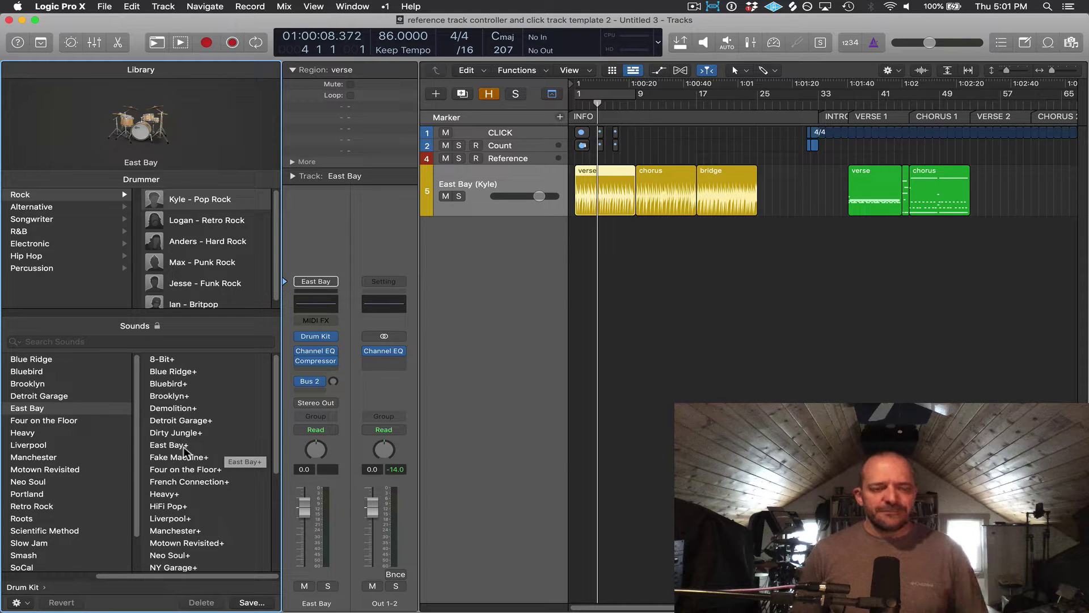
click(184, 448)
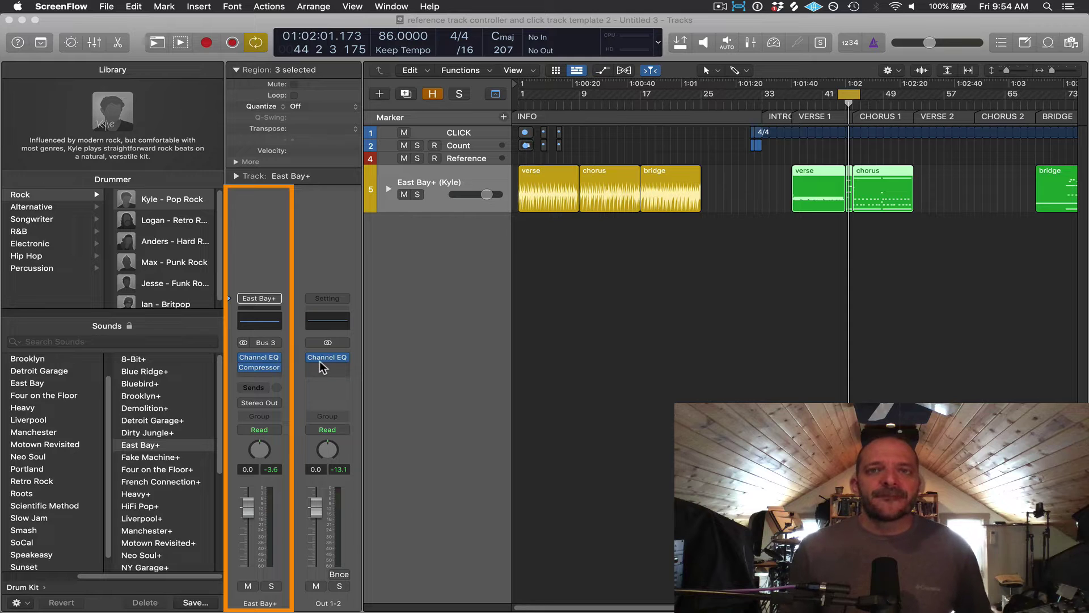
- Expand the East Bay+ track stack to show its drum subtracks
click(390, 189)
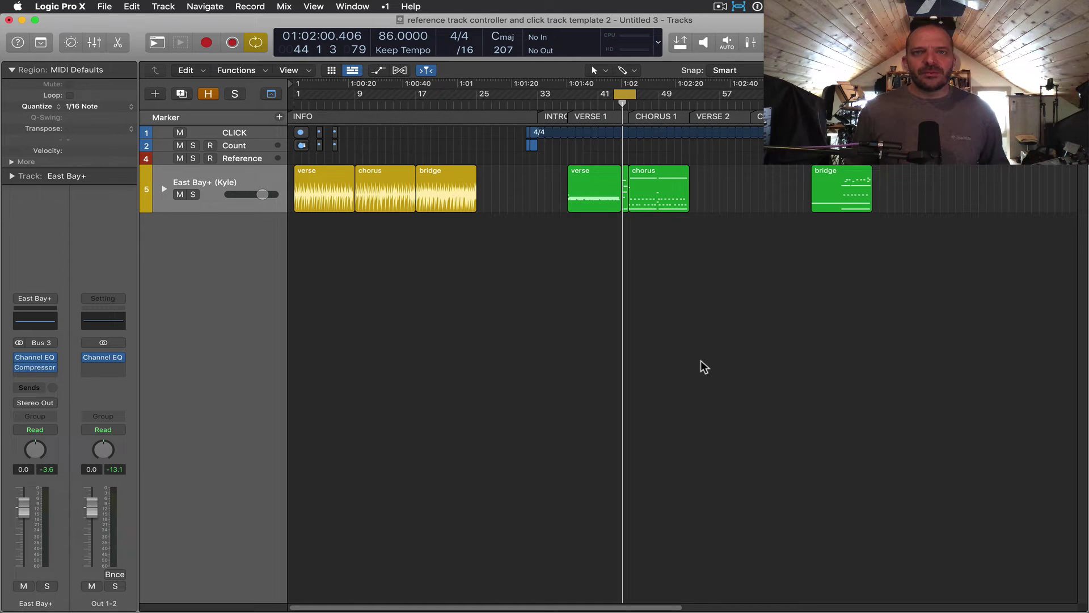
- Open the Mixer and expand the East Bay+ summing stack into its individual drum channels
key(super+2)
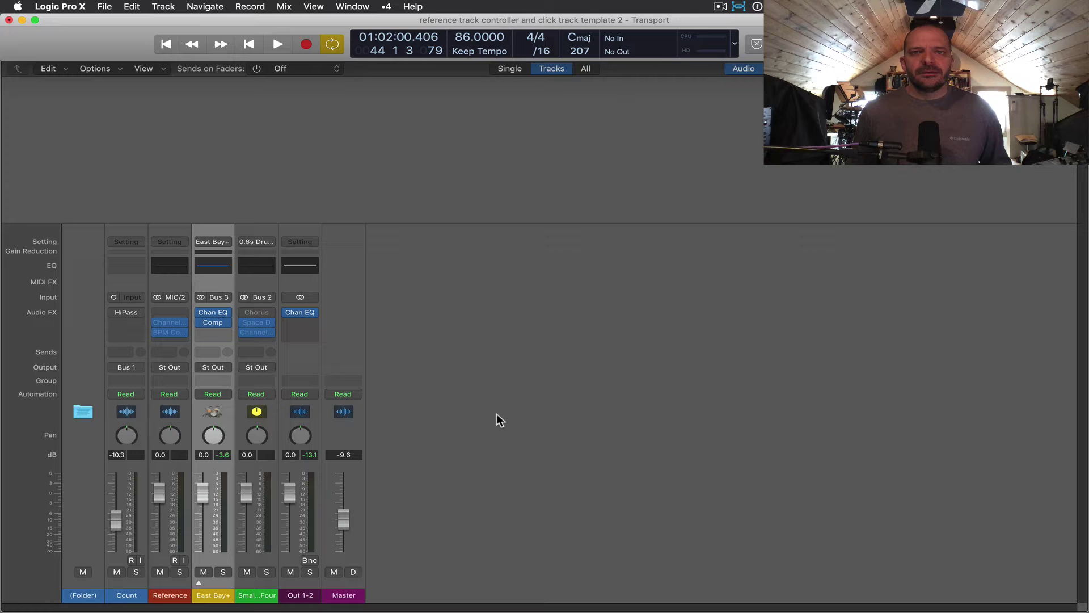
click(199, 583)
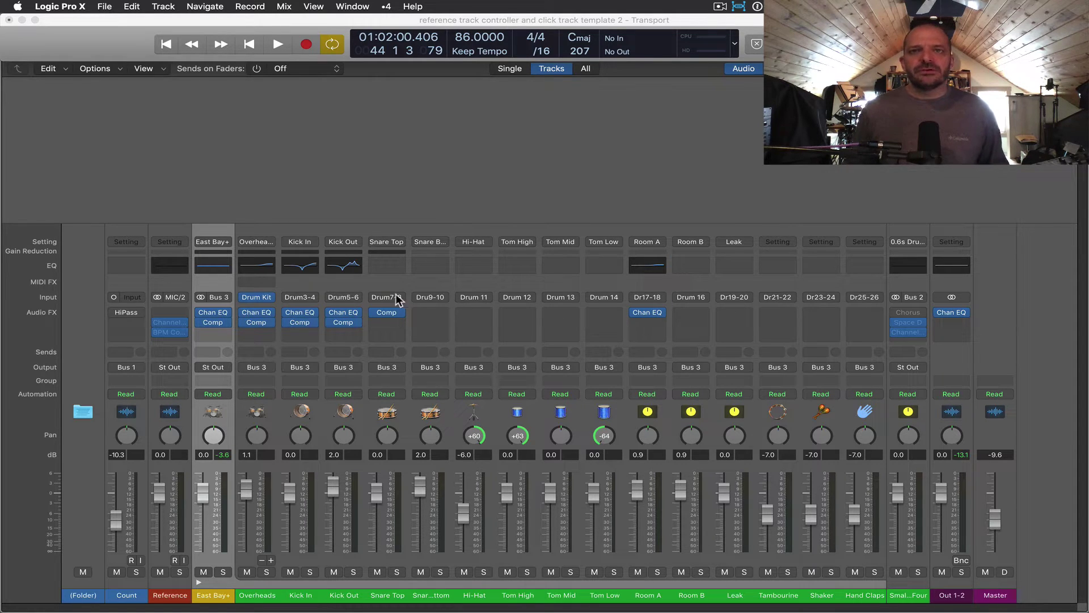
- Check Kick In's Inst 1 input routing without changing it, then start playback to meter the drums
click(315, 298)
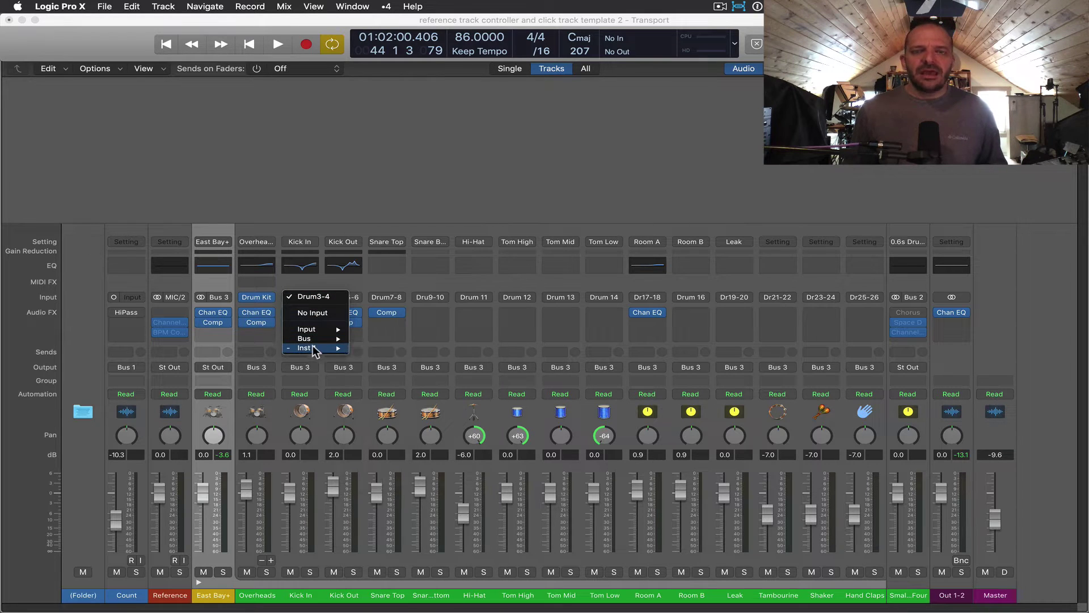
mouse_move(317, 349)
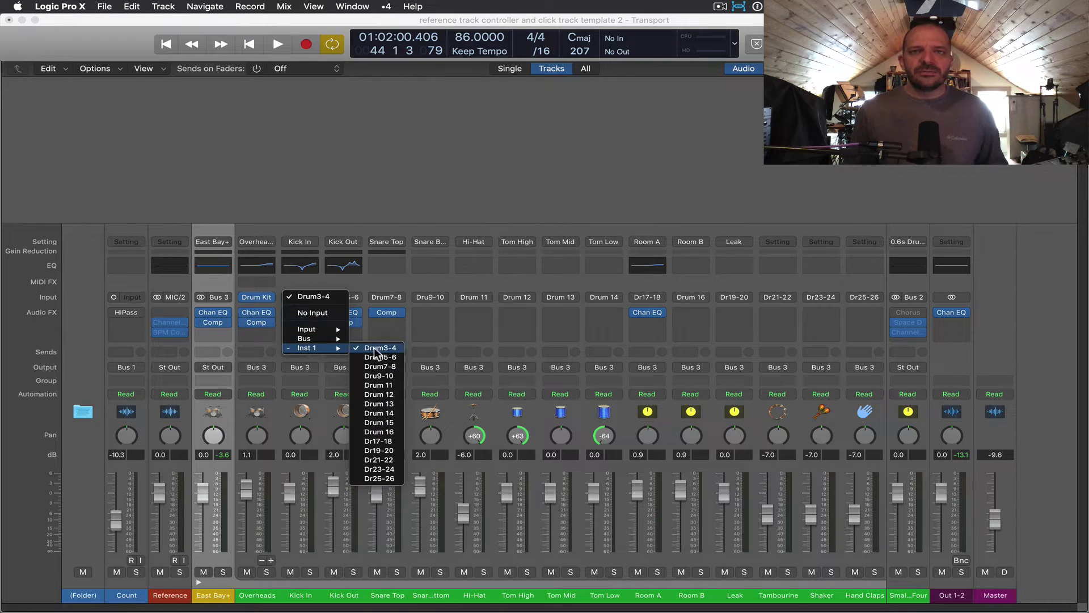
click(389, 263)
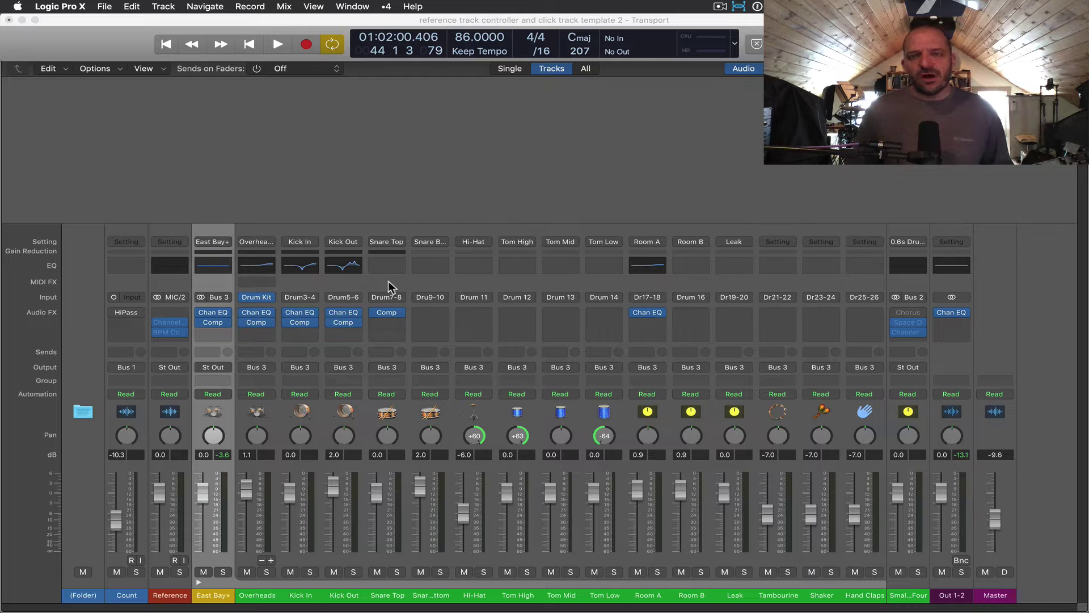
key(space)
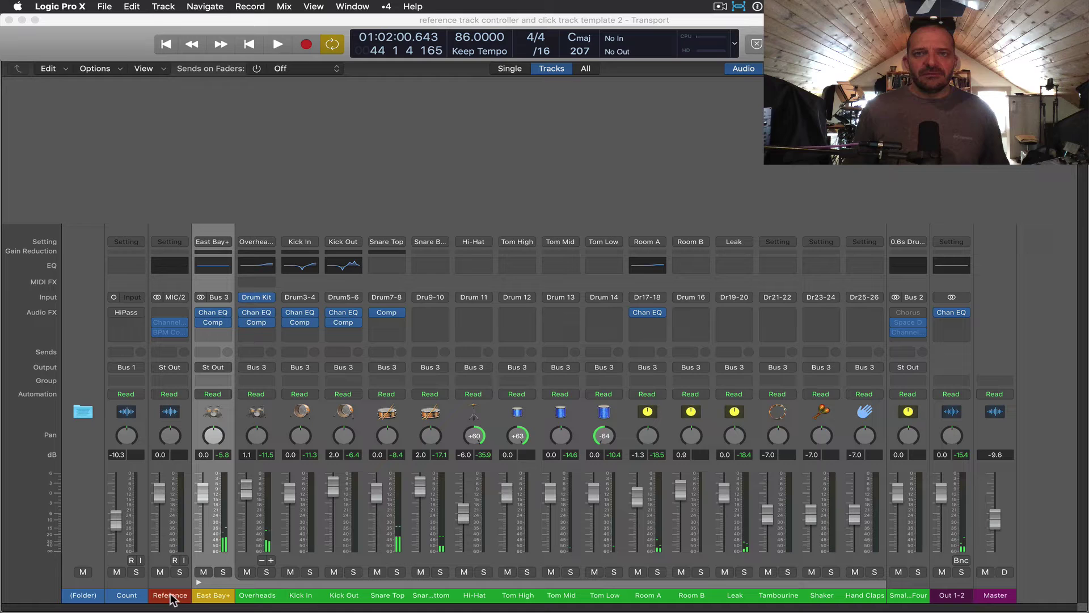
- Select the Kick In and Kick Out channels and solo both kick mics
click(302, 595)
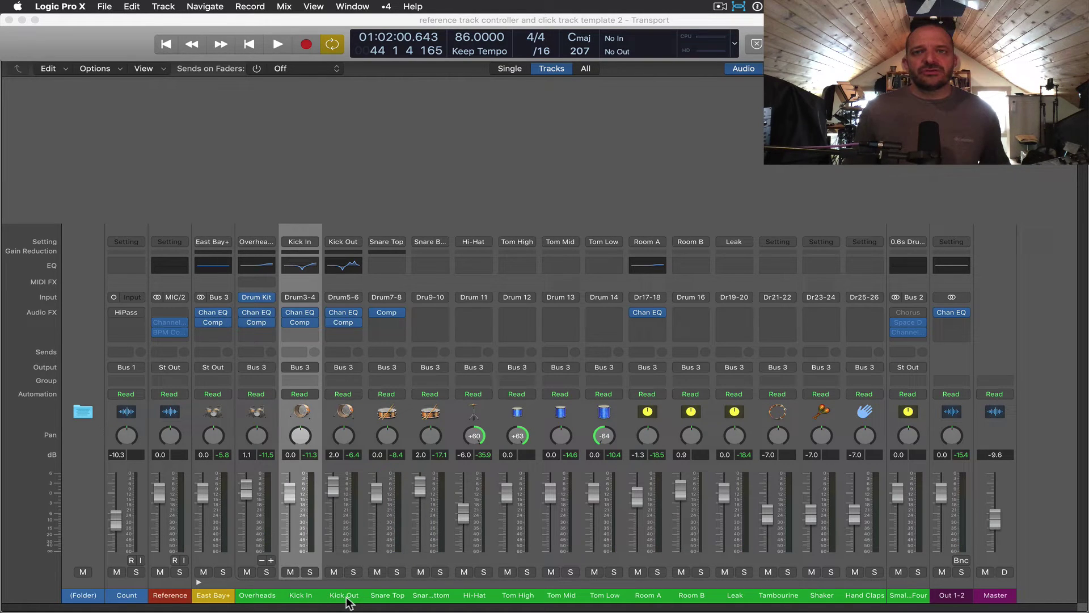
click(347, 597)
click(300, 597)
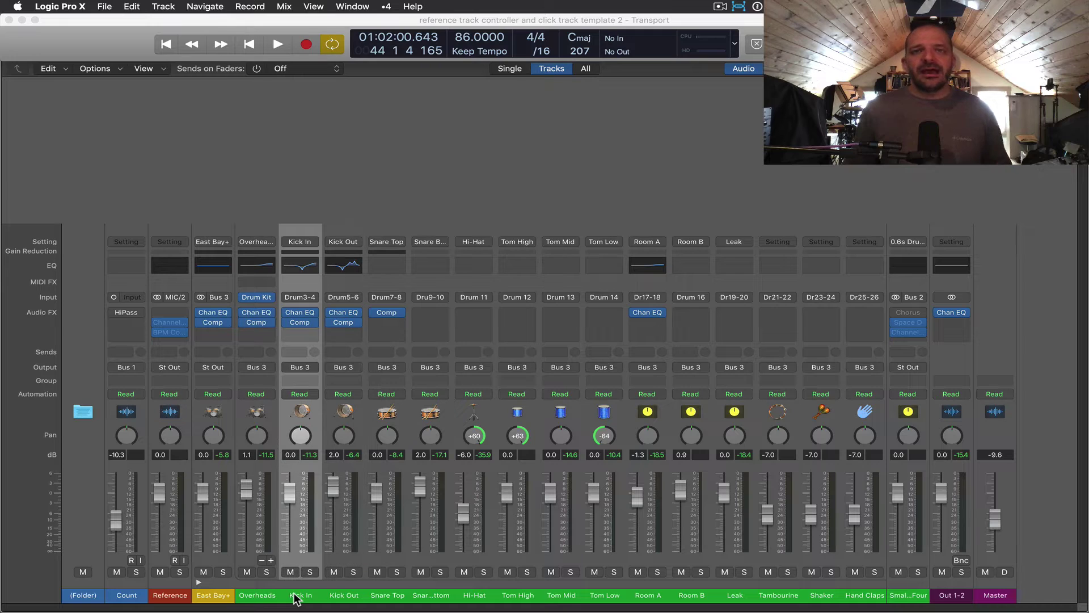
click(355, 597)
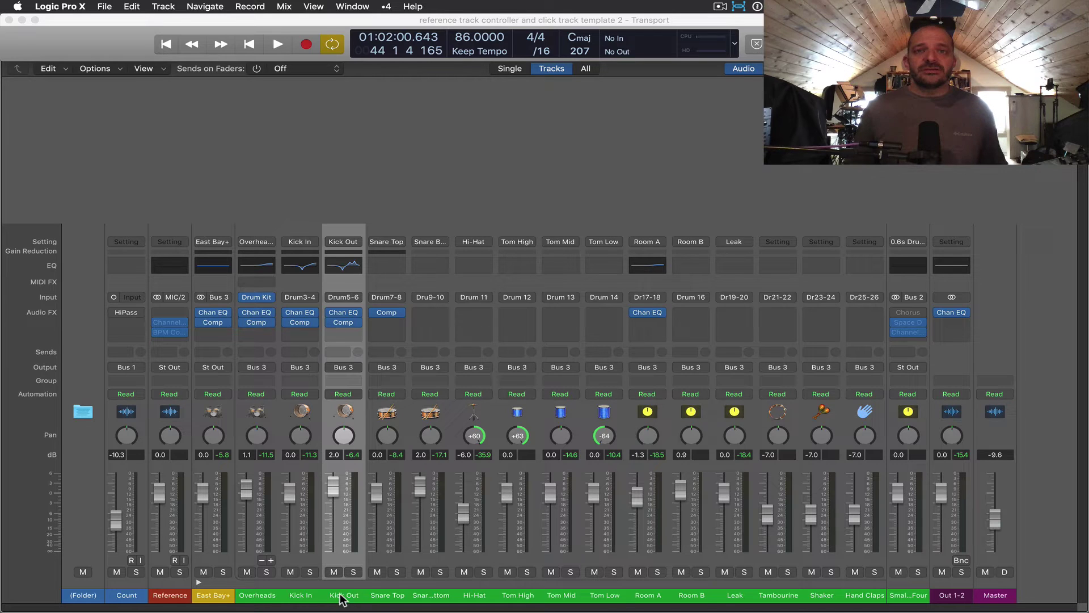
click(303, 597)
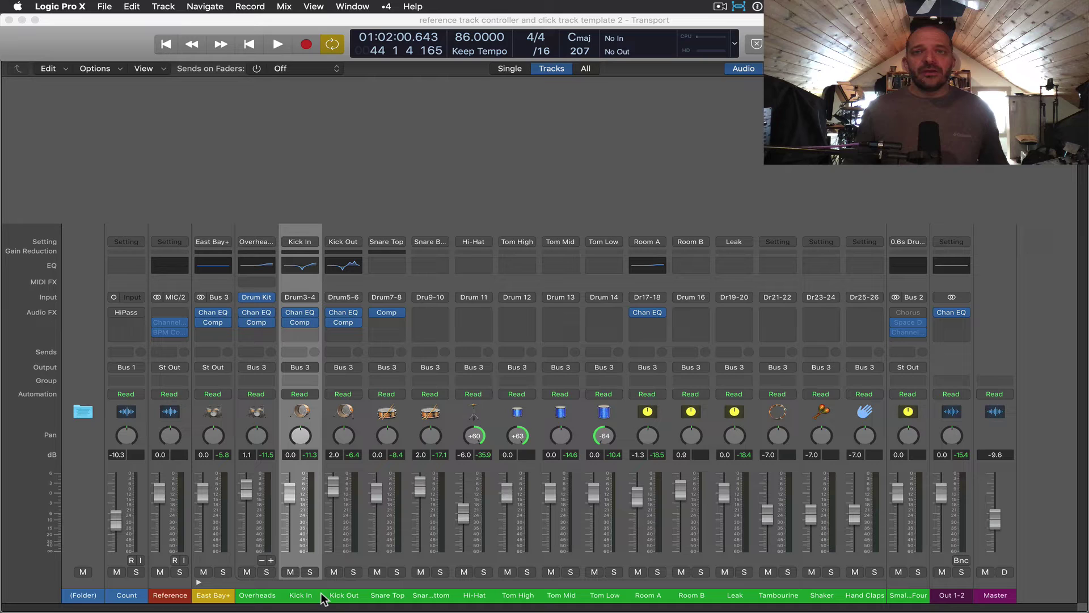
click(349, 596)
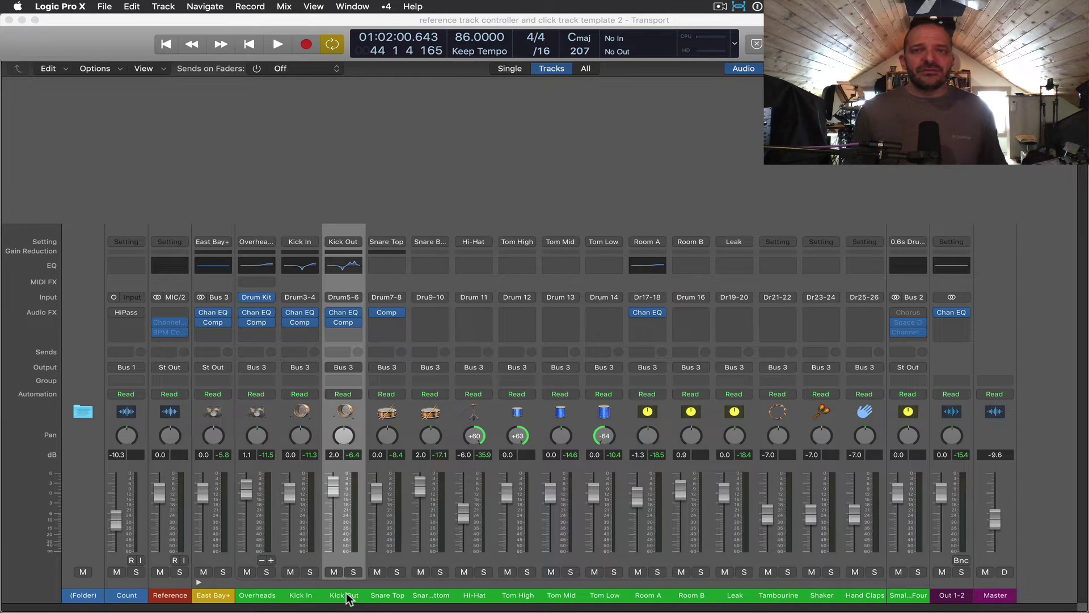
click(311, 572)
click(353, 573)
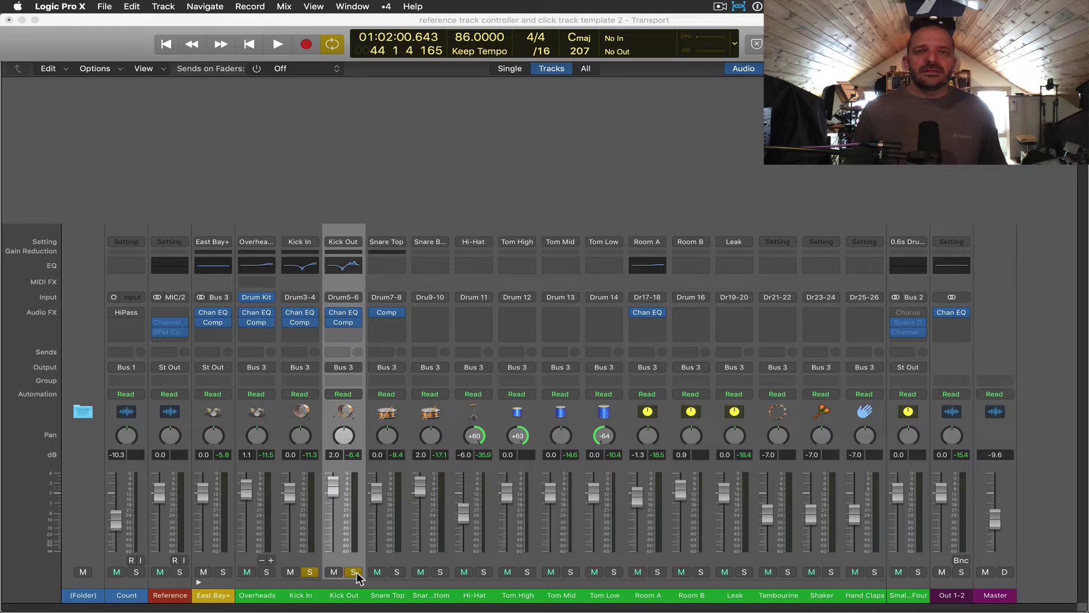
- Play the kit with both kicks, then hear Kick Out alone before clearing its solo
key(space)
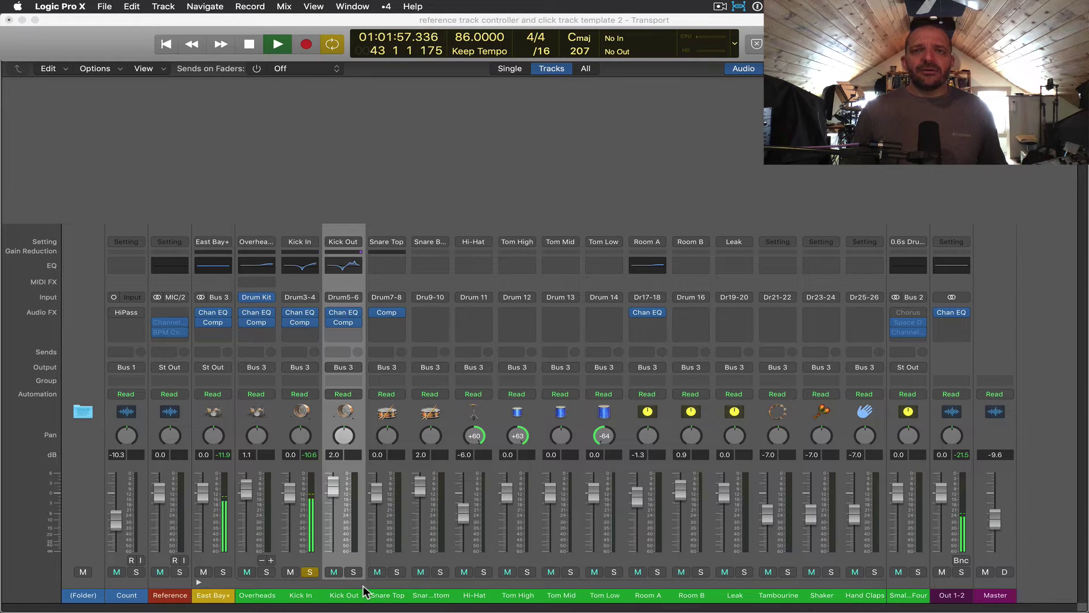
key(space)
click(309, 572)
key(space)
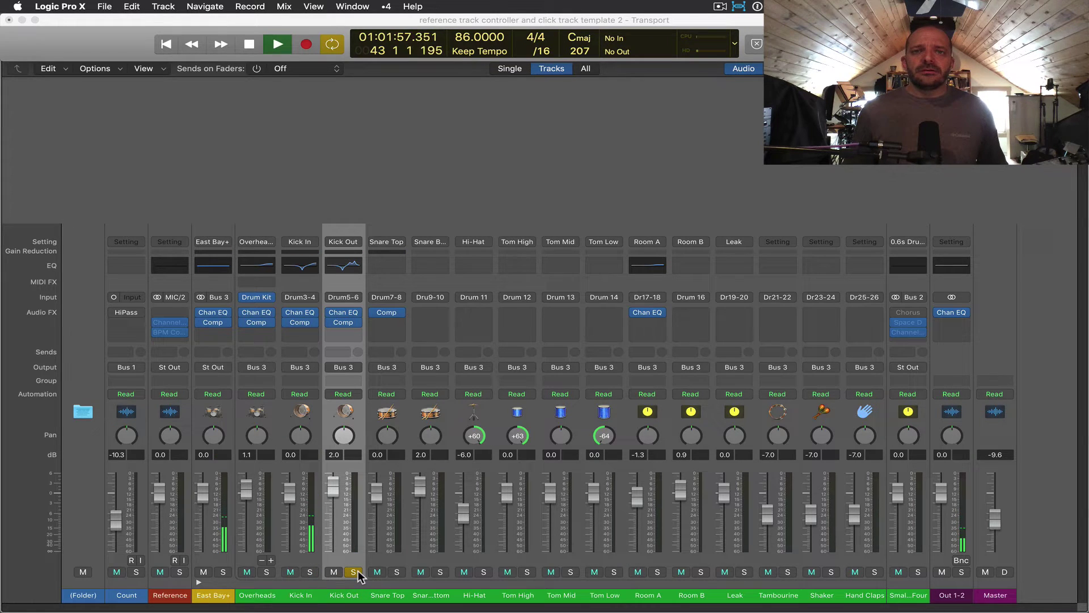
click(354, 572)
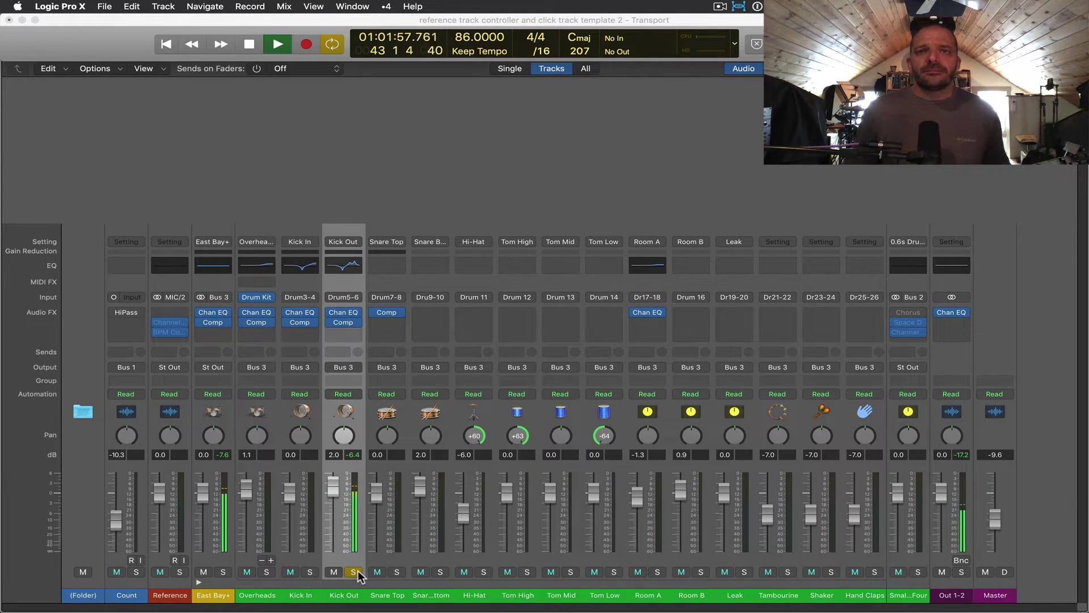
click(354, 572)
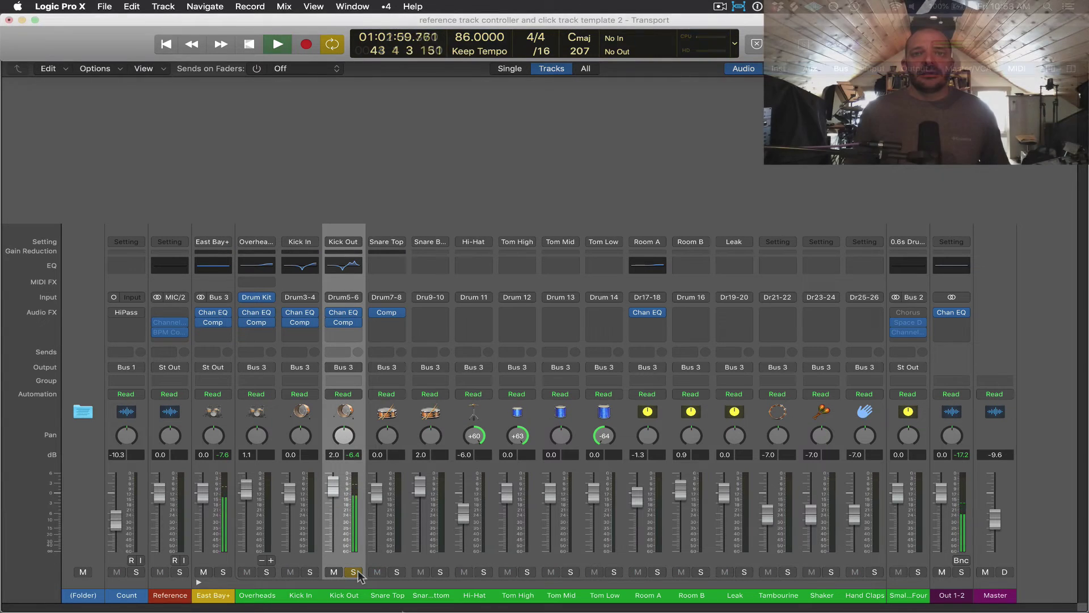
- Solo the Snare Top and Snare Bottom channels and play the kit to hear them
key(space)
click(394, 596)
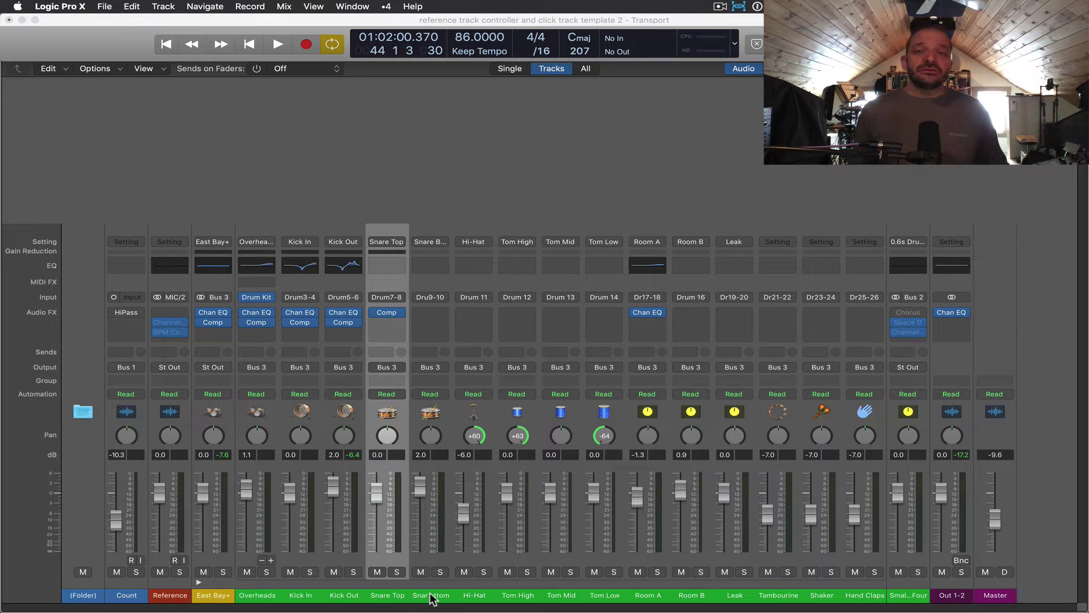
click(437, 597)
click(387, 596)
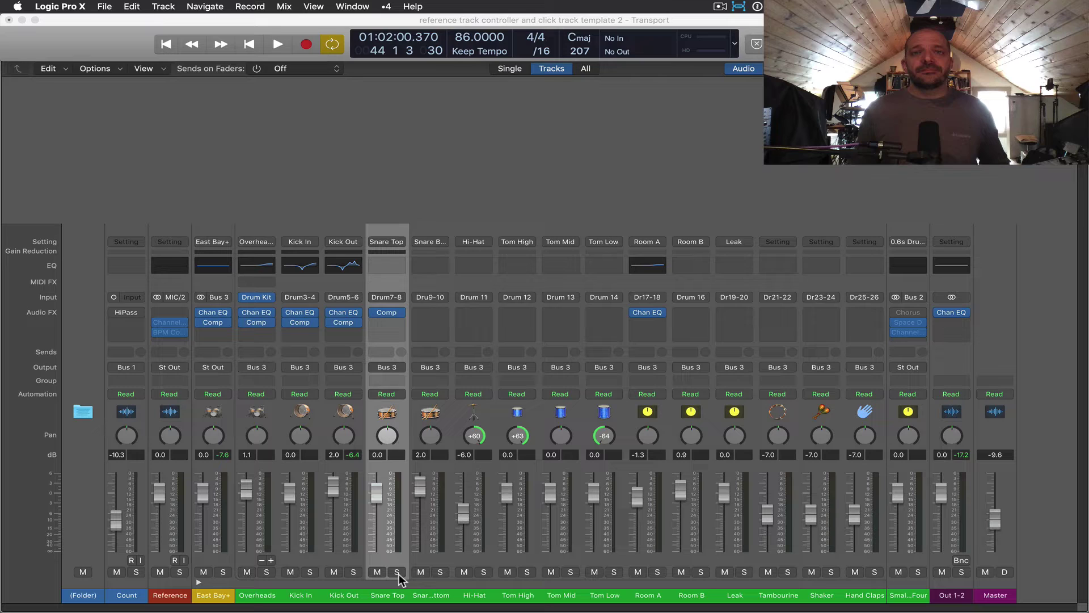
click(397, 572)
click(441, 572)
key(space)
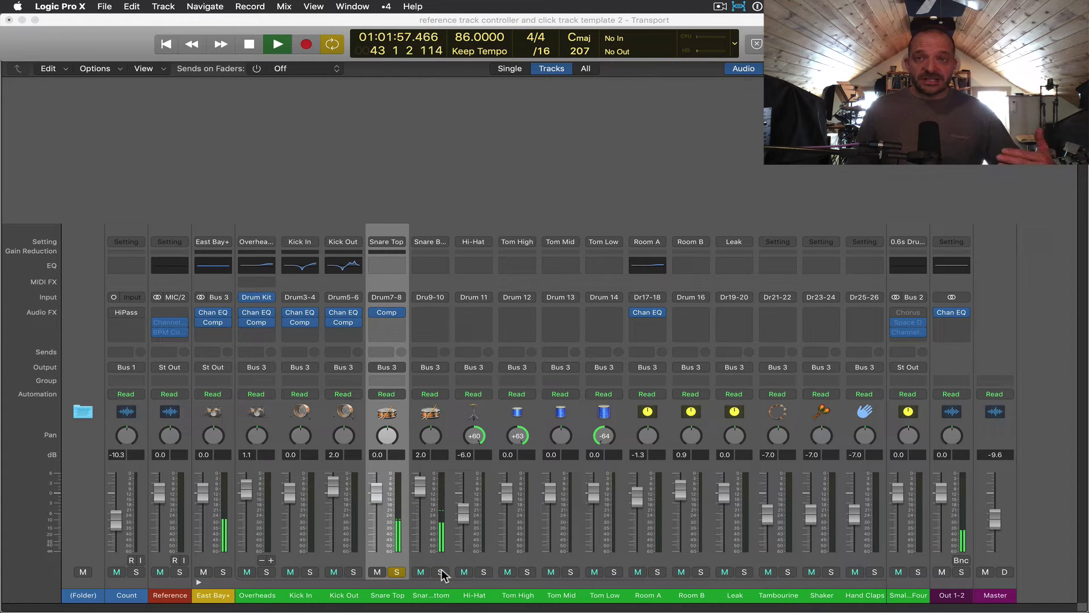
- Compare Snare Top and Snare Bottom by toggling their solos during playback
click(440, 572)
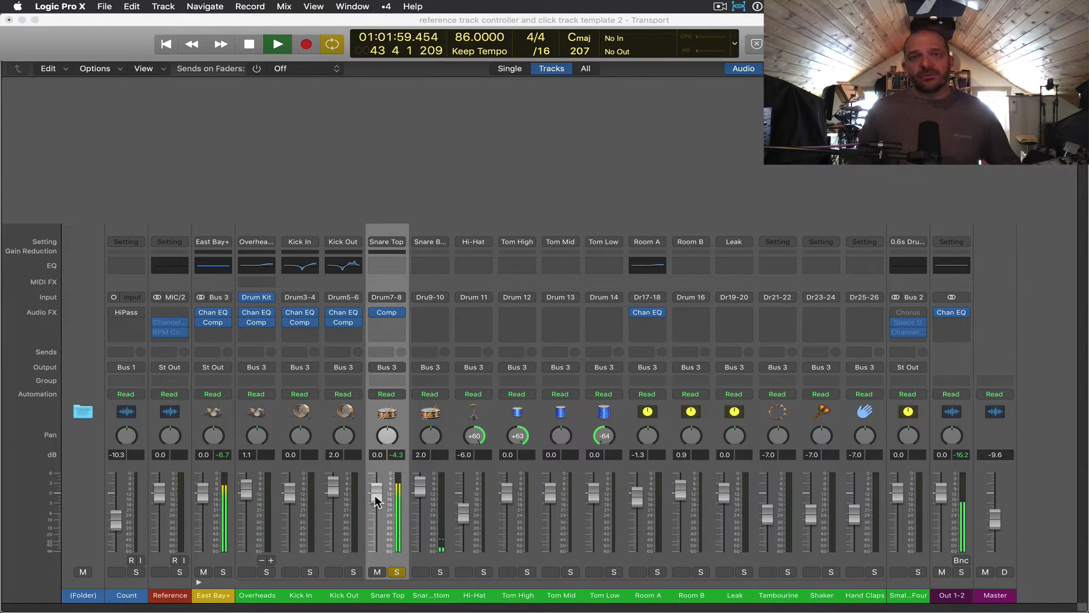
key(space)
click(440, 572)
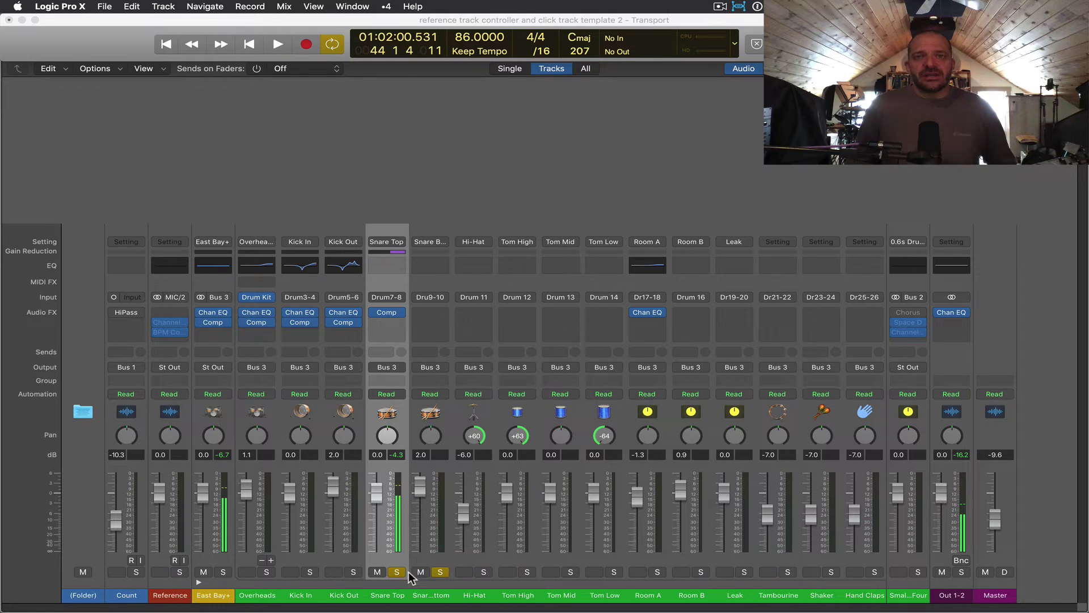
click(400, 570)
key(space)
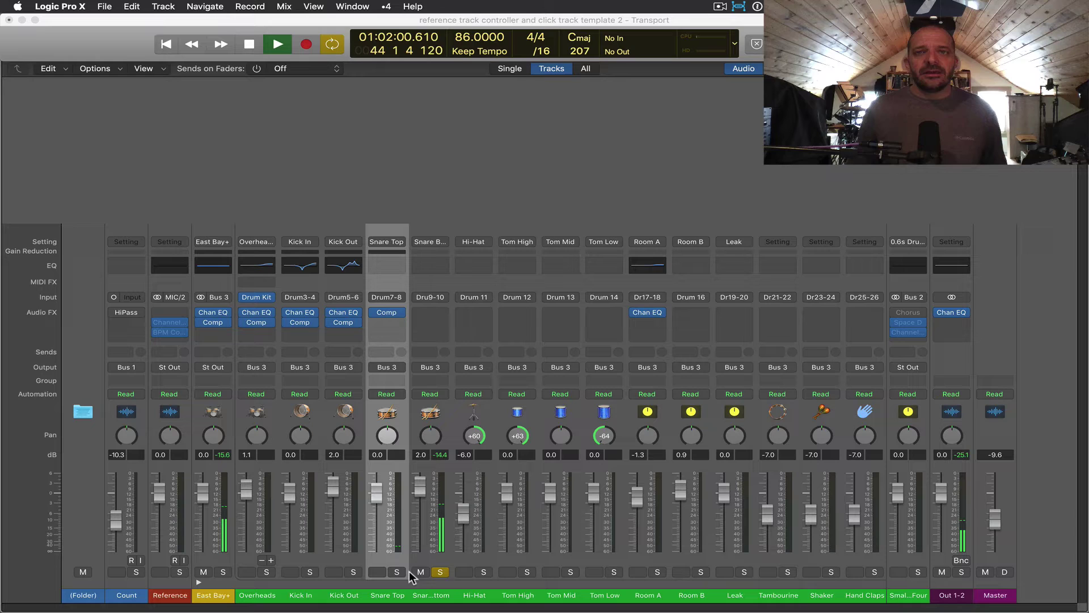
click(403, 571)
key(space)
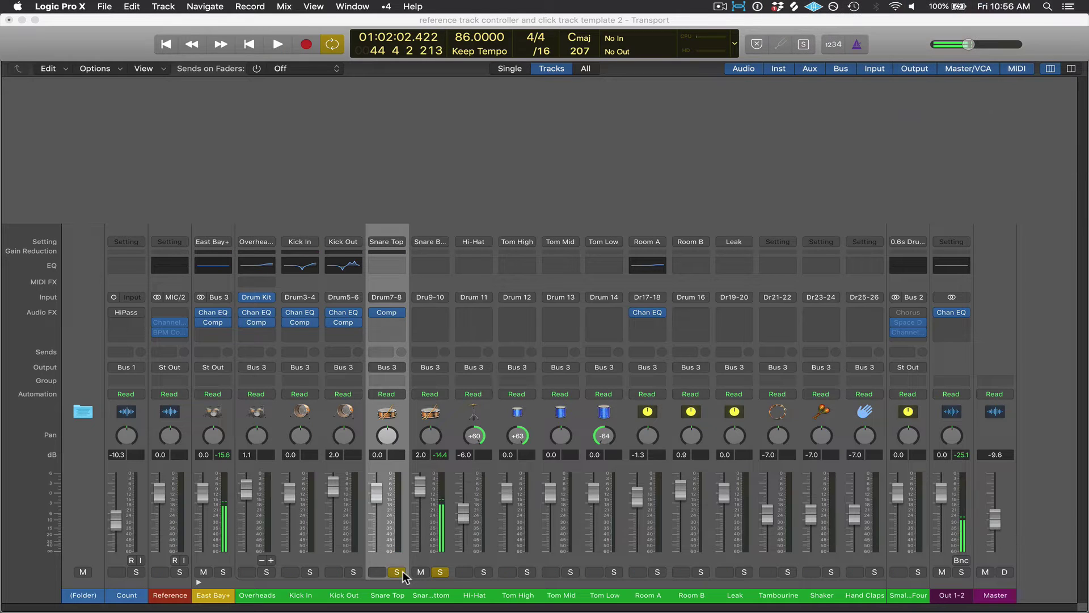
click(432, 572)
key(space)
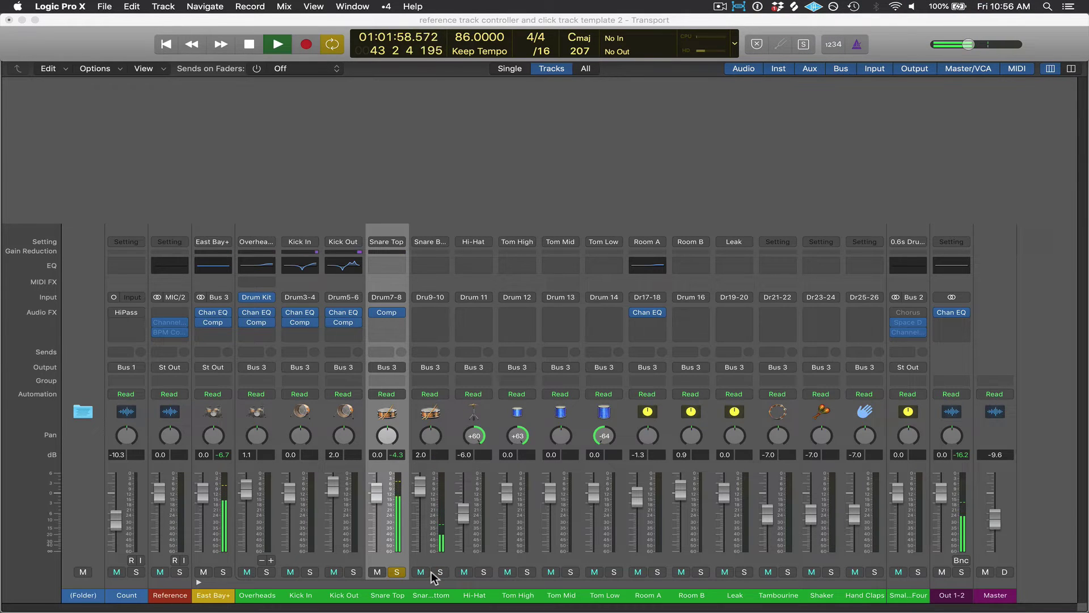
click(435, 572)
- Set the Snare Bottom fader to about -1.4 dB and stop playback
drag(420, 488, 412, 611)
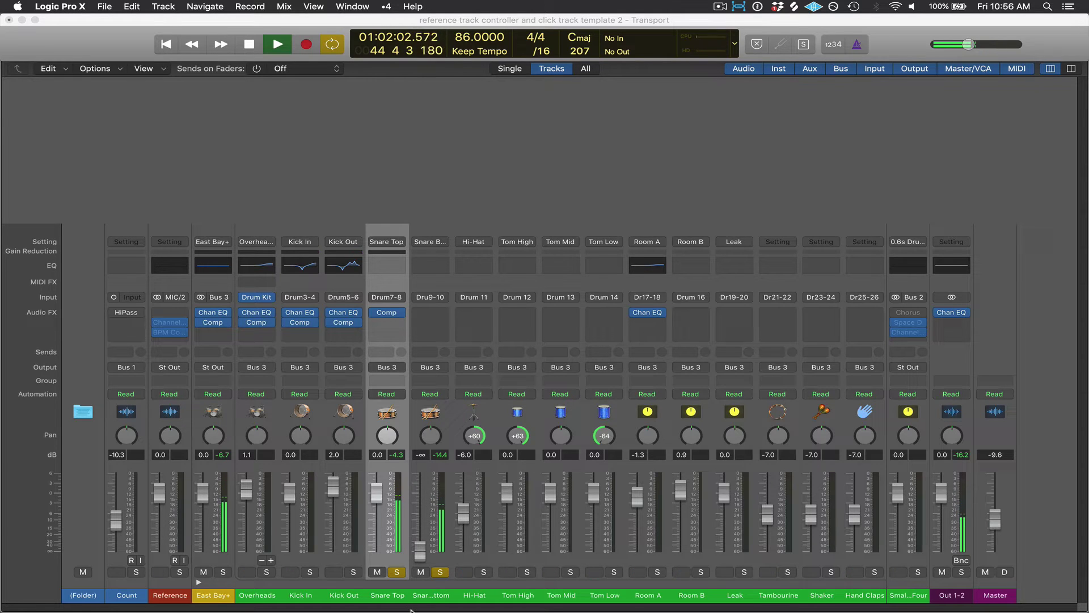
drag(419, 549, 413, 515)
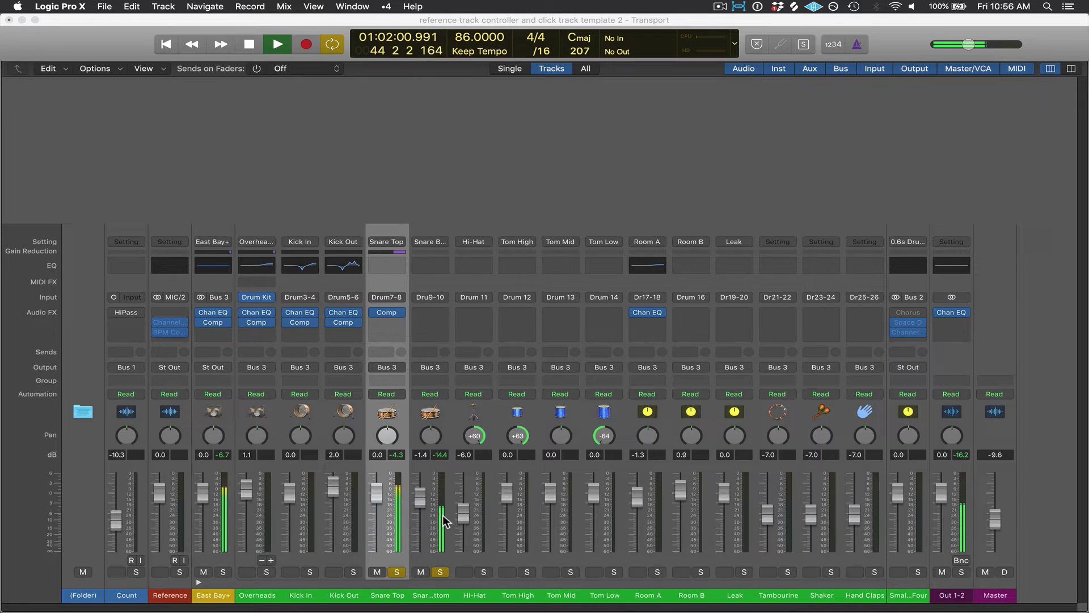
key(space)
click(631, 427)
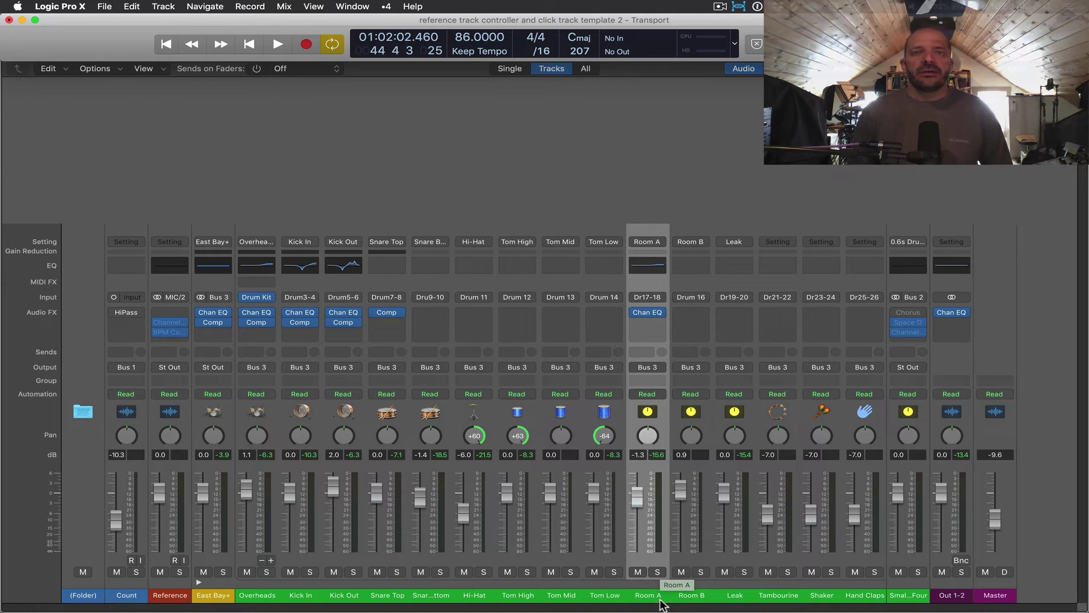
- Play the kit and raise the Room A fader from -1.3 dB to about 0.9 dB
key(space)
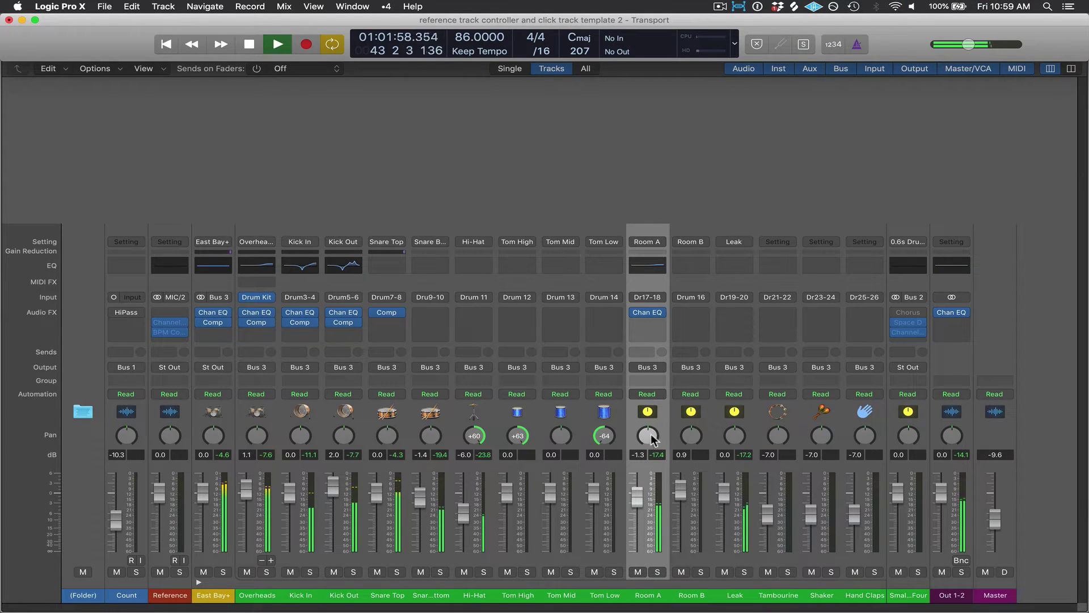
drag(638, 501, 638, 551)
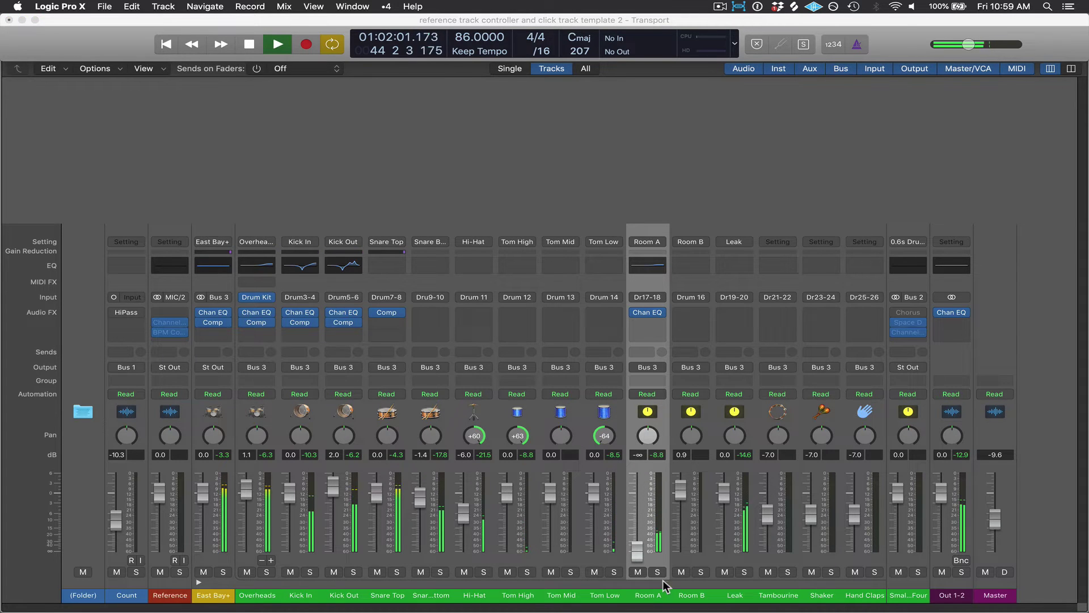
key(space)
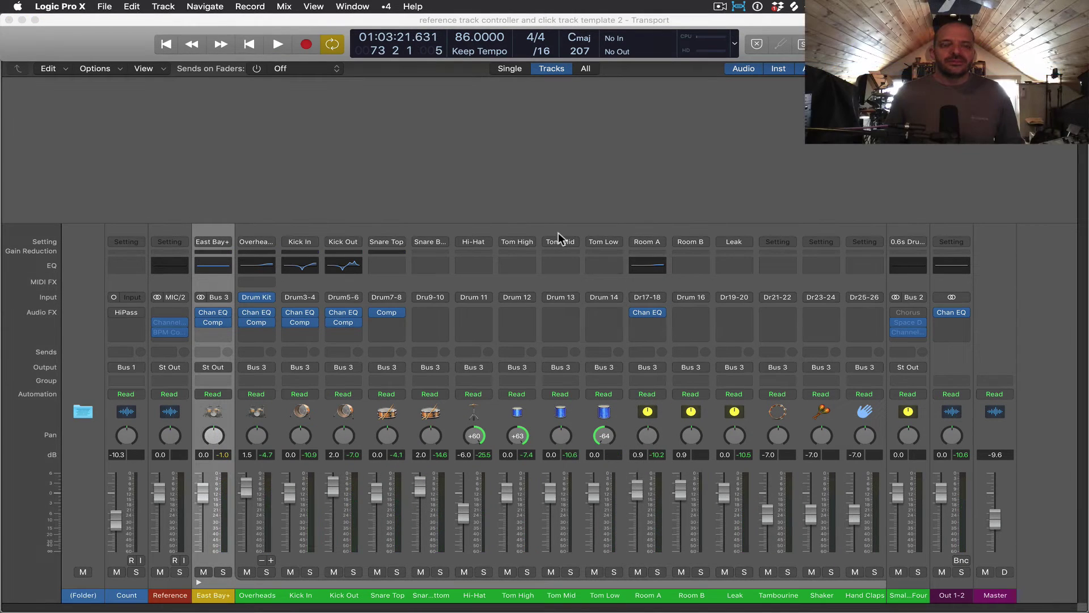
- Open Drum Kit Designer and browse the kick, snare, crash, ride and tom sound options, ending on the toms
click(257, 298)
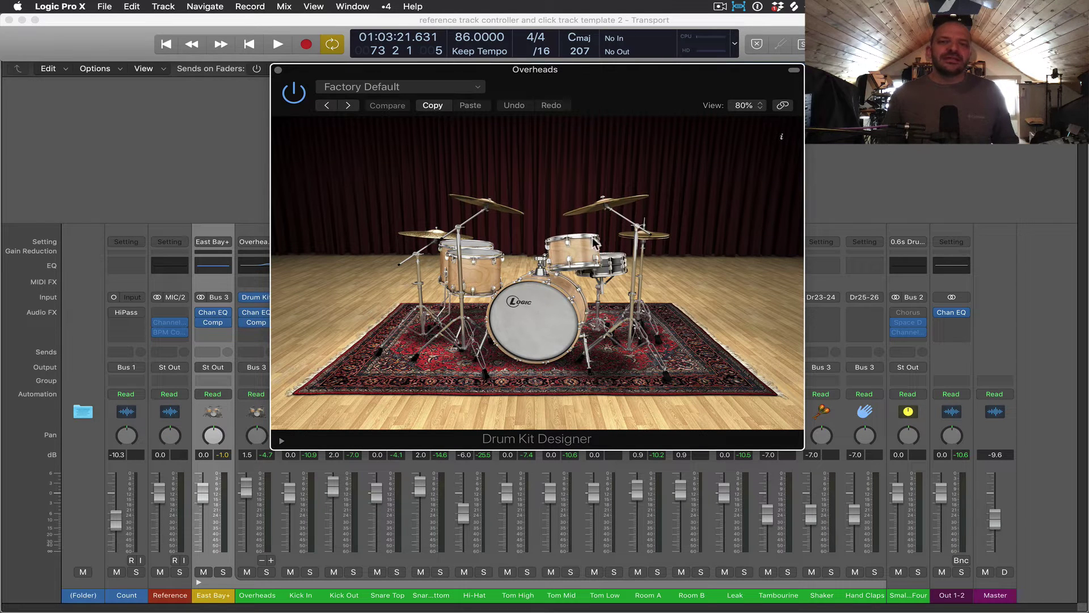
click(559, 298)
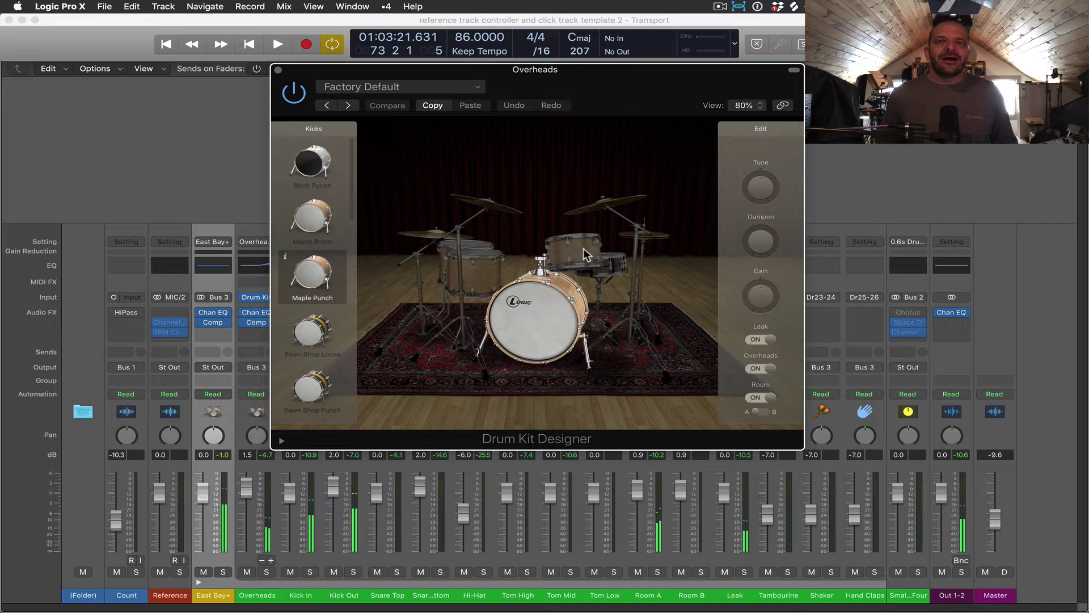
click(615, 265)
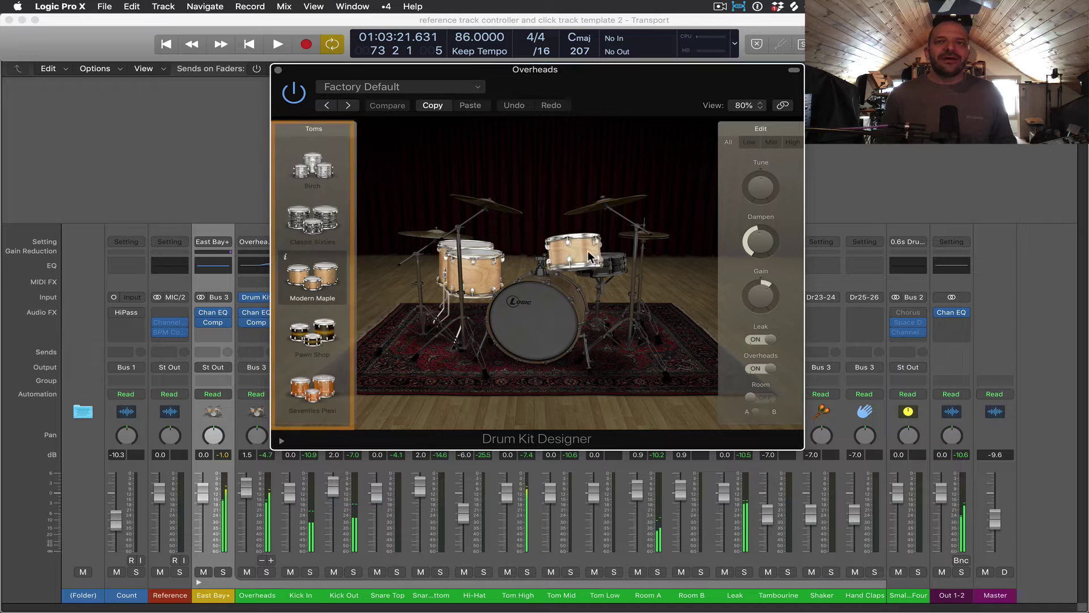
click(618, 209)
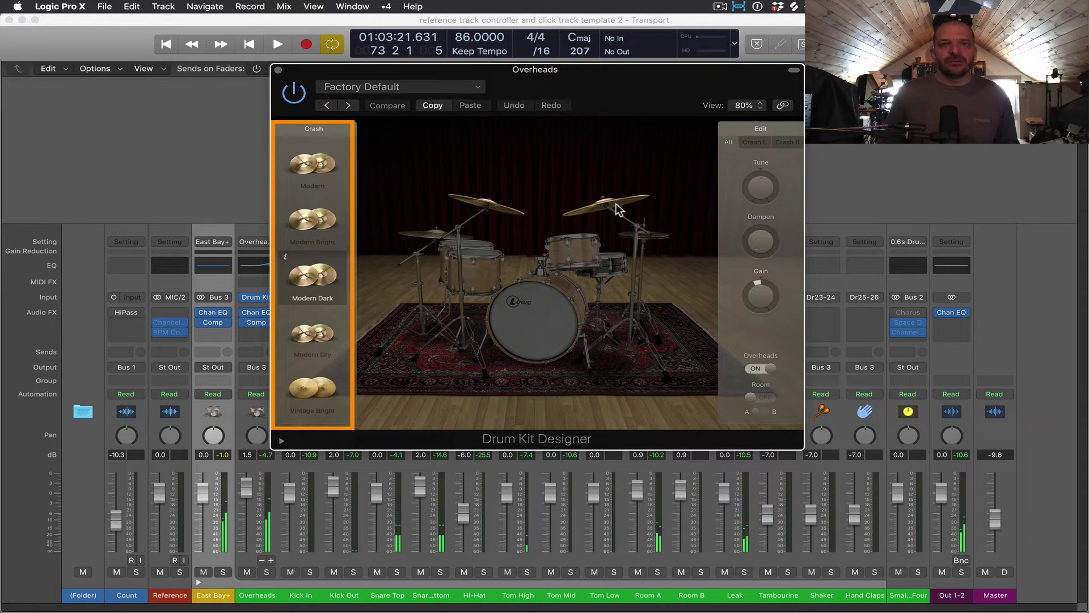
click(472, 265)
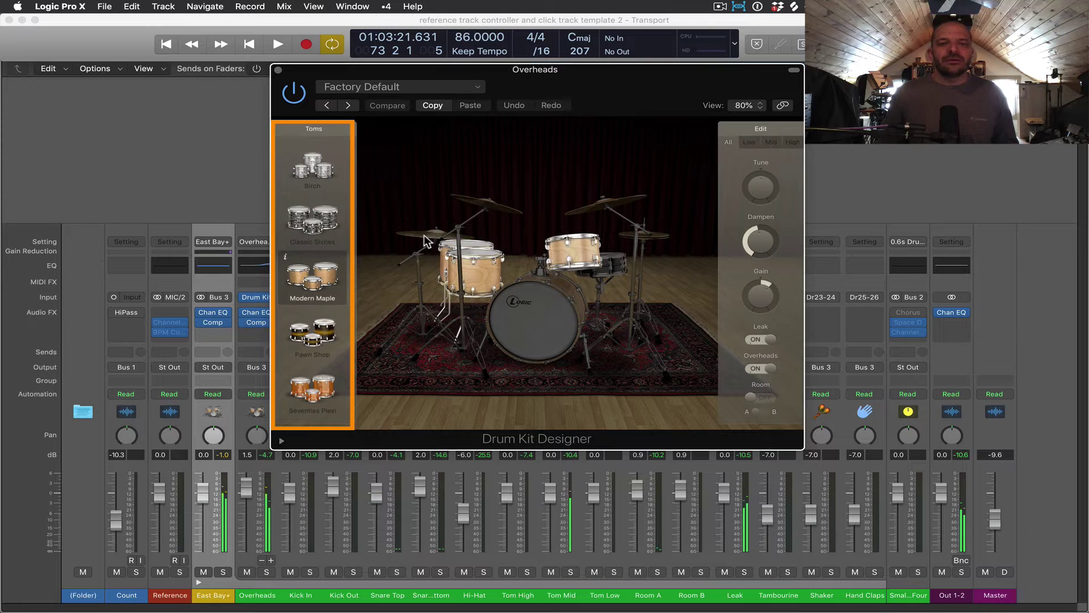
click(427, 241)
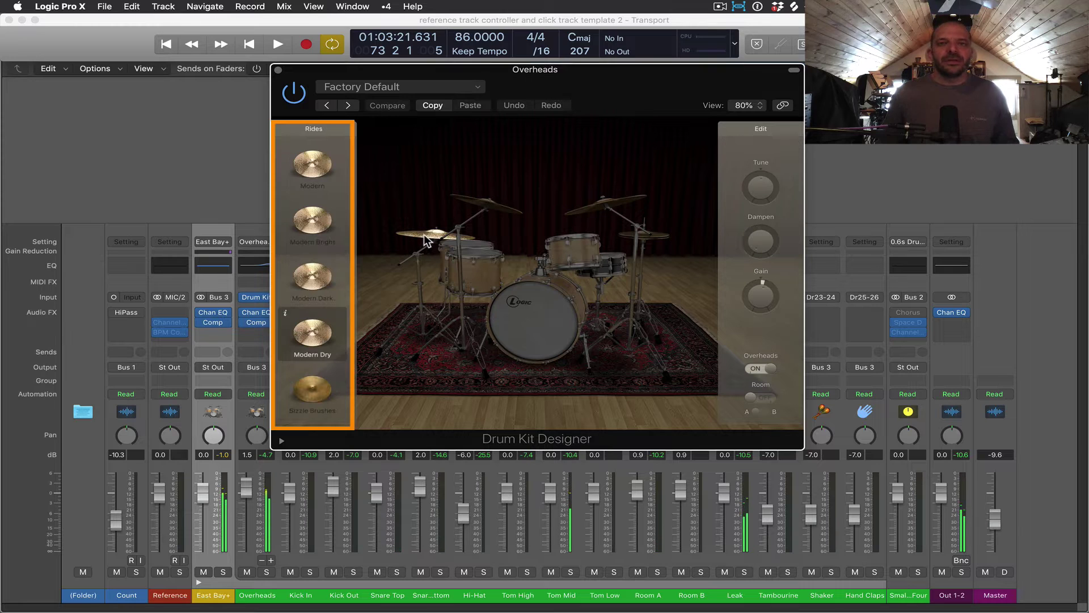
click(564, 257)
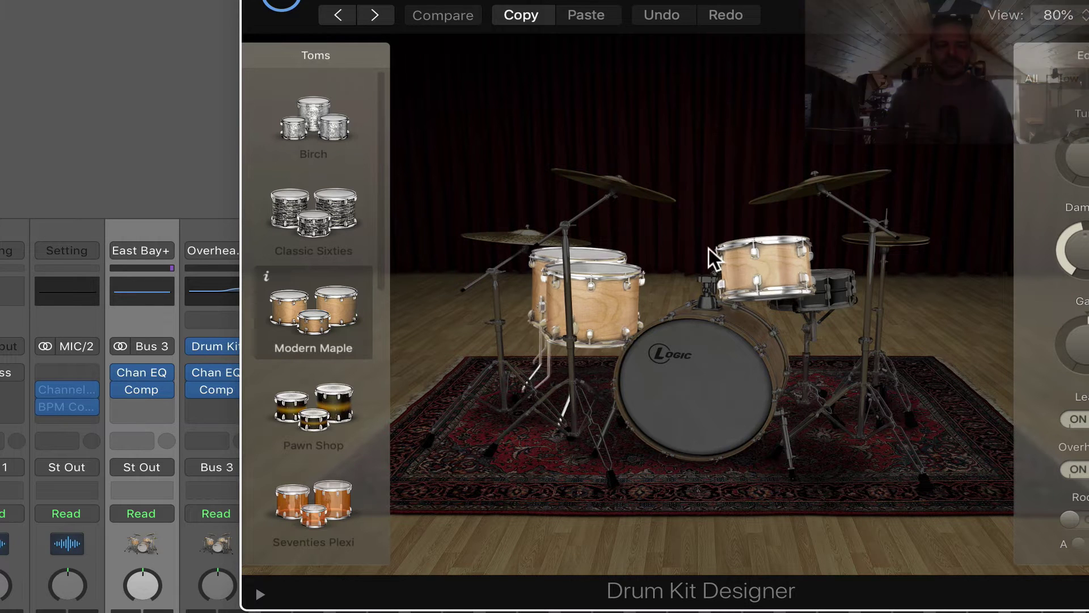
- Audition the Classic Sixties, Seventies Plexi and Studio tom sets on the kit
click(318, 209)
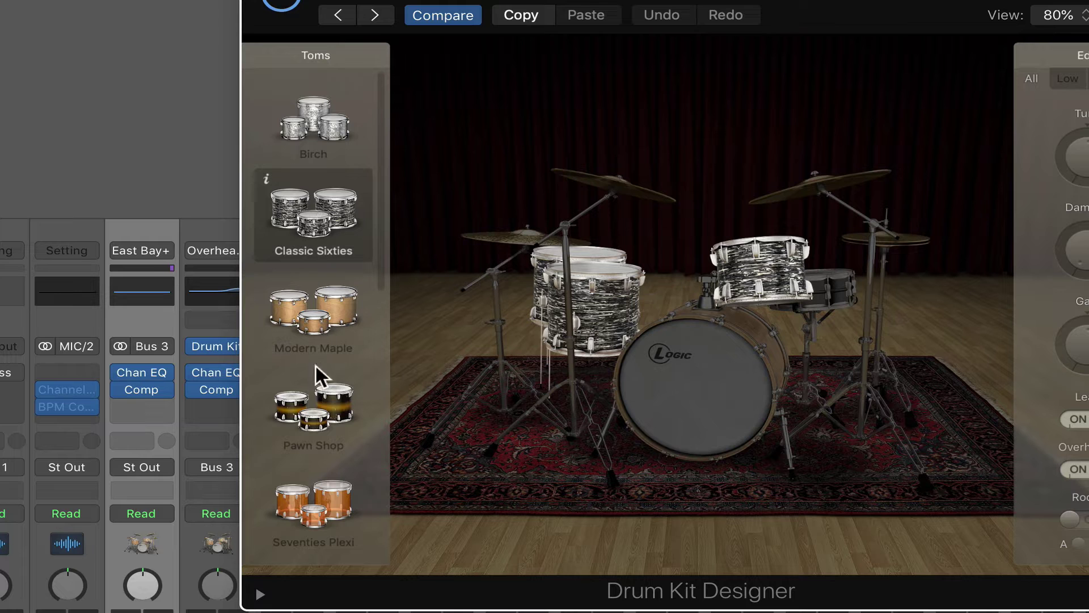
click(325, 484)
scroll(308, 253, down, 5)
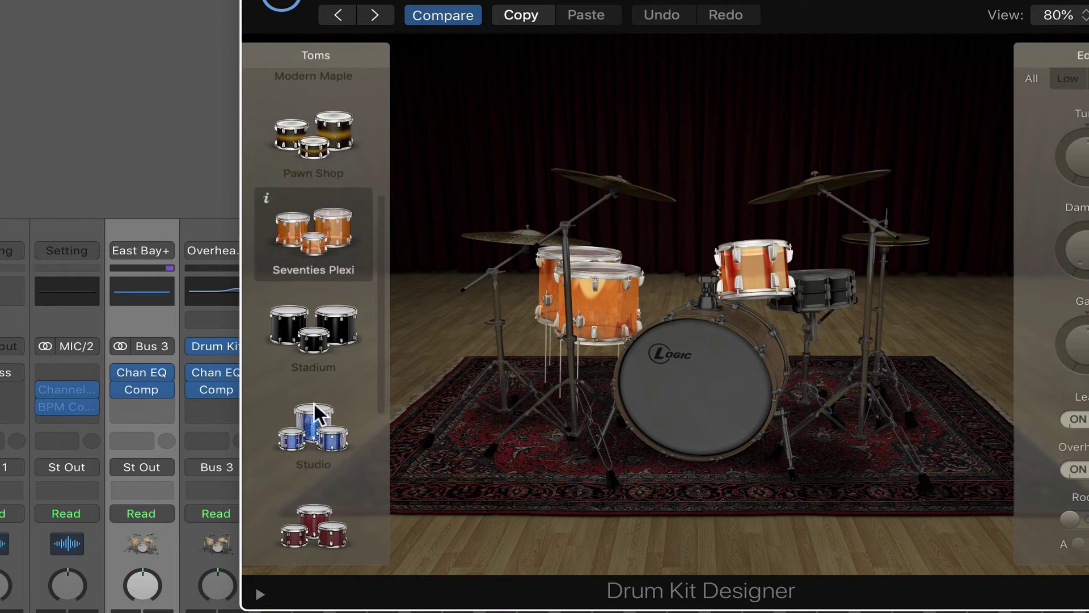
click(311, 425)
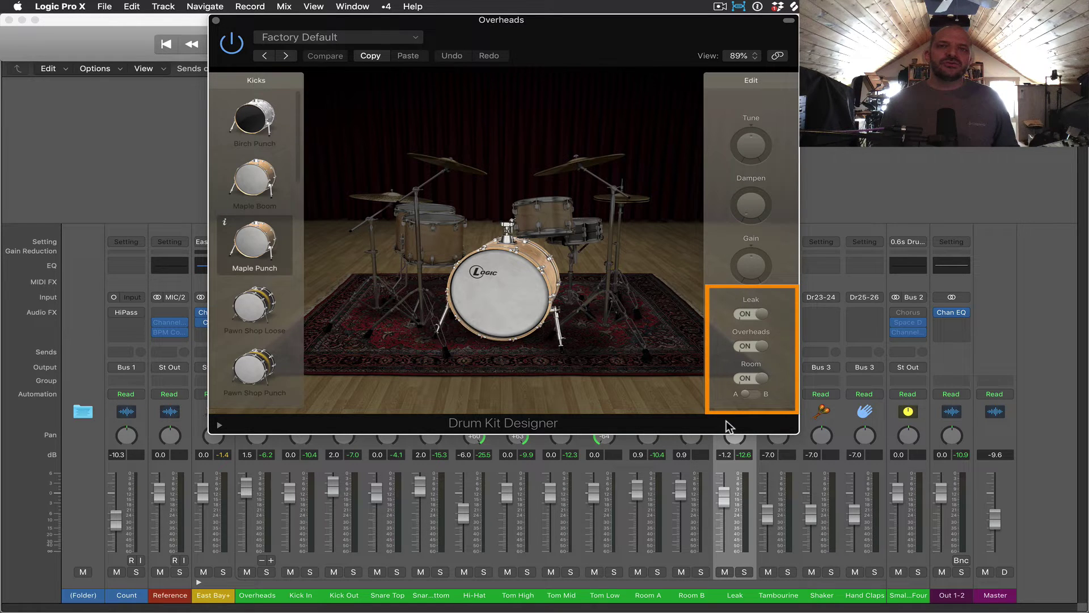
click(540, 217)
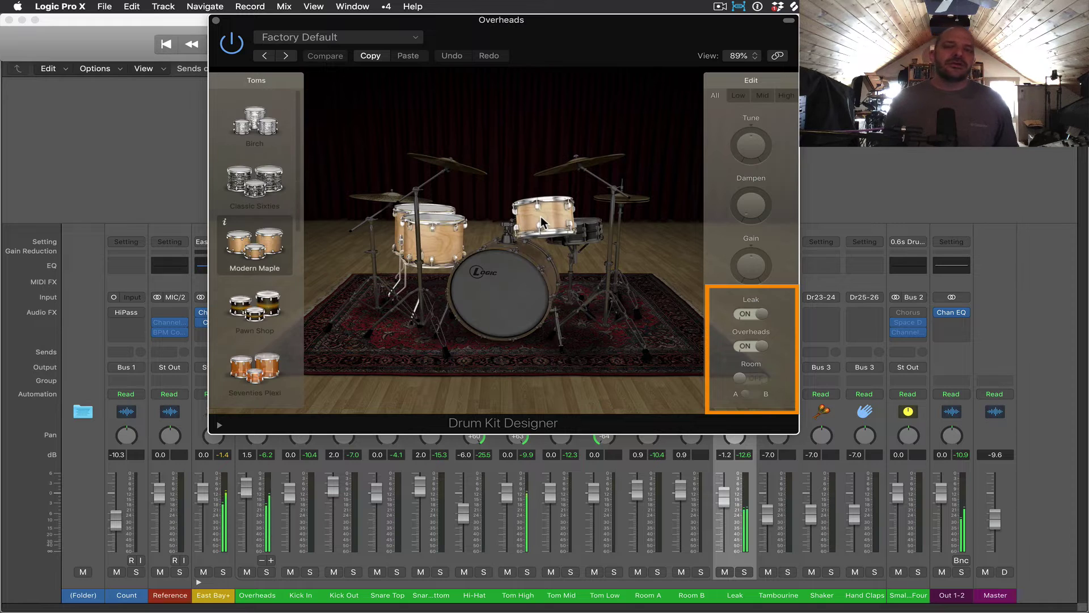
click(596, 238)
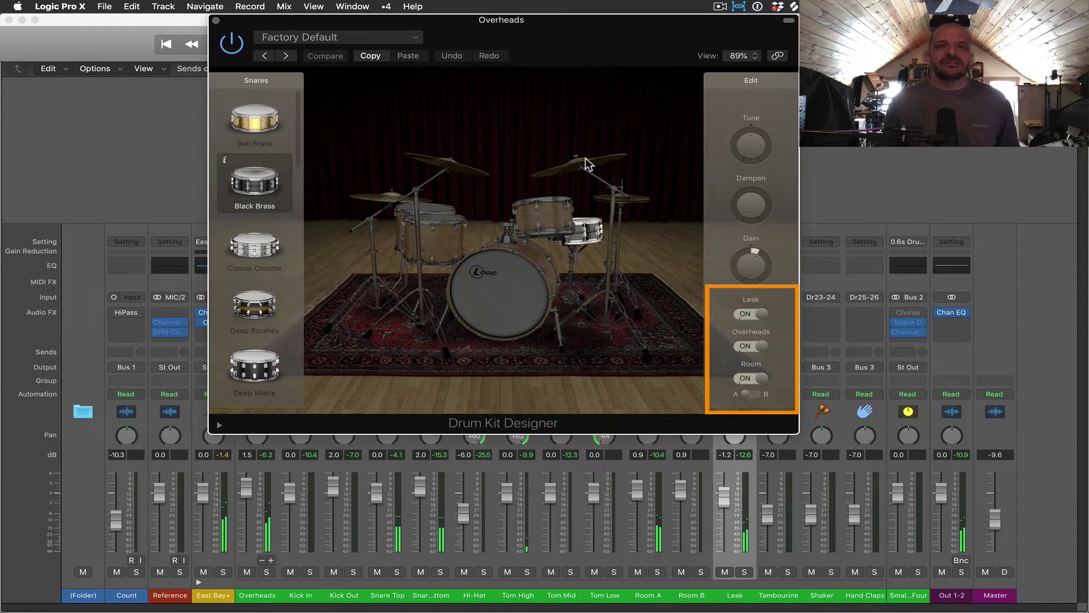
click(587, 165)
click(537, 278)
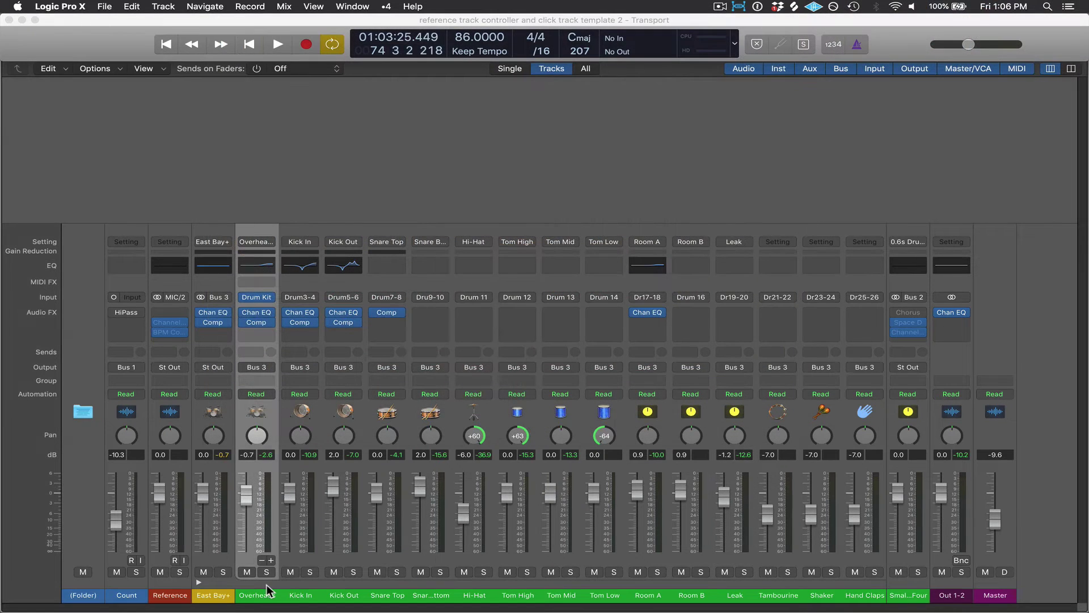
- Play the kit, solo Overheads briefly, and nudge its fader up toward 0 dB
key(space)
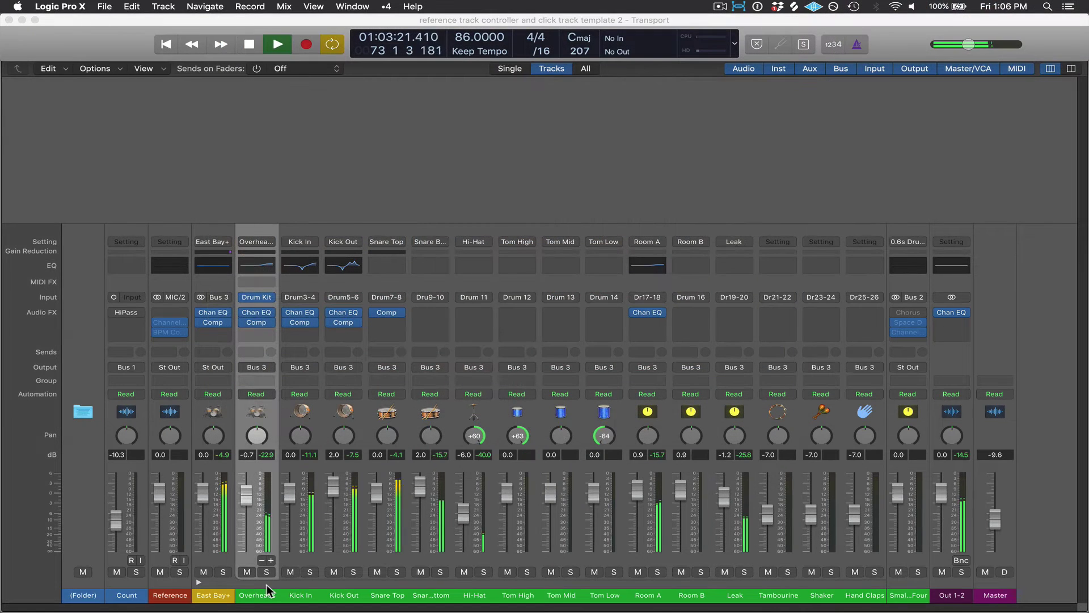
click(267, 571)
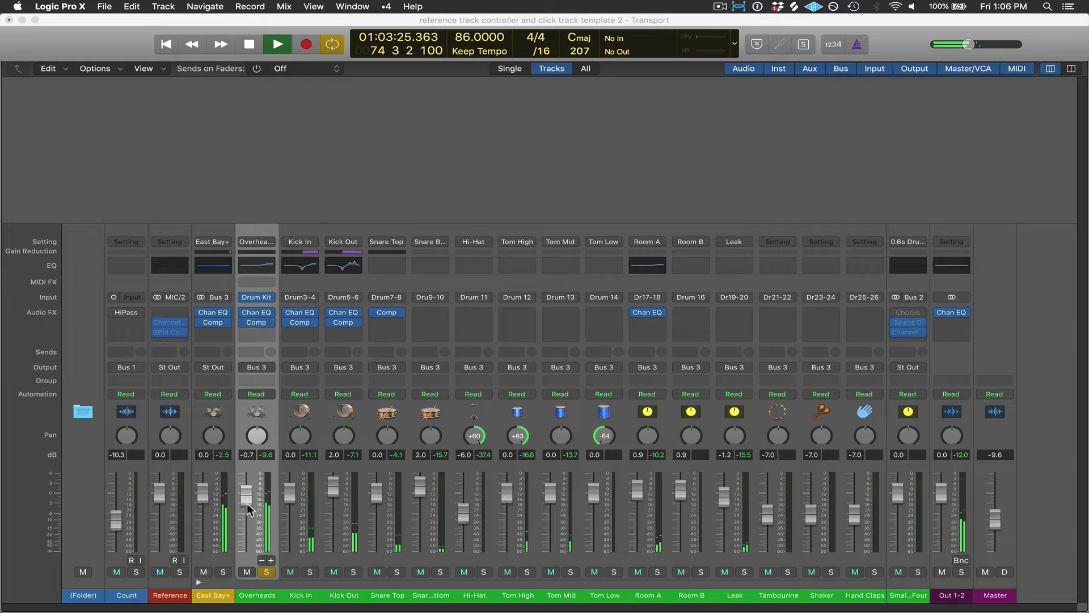
click(266, 572)
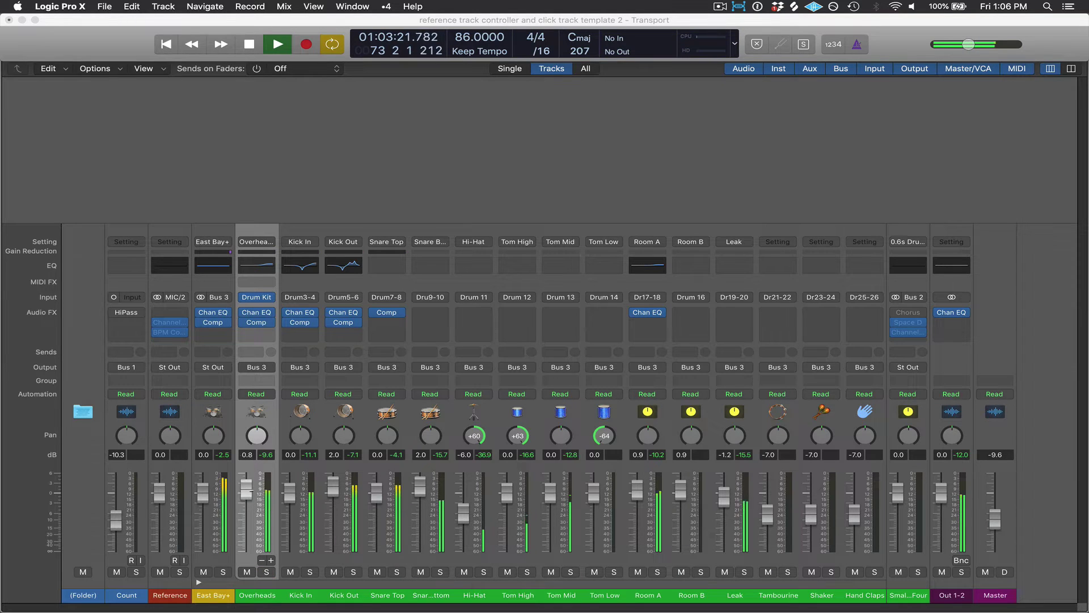
drag(245, 495, 244, 526)
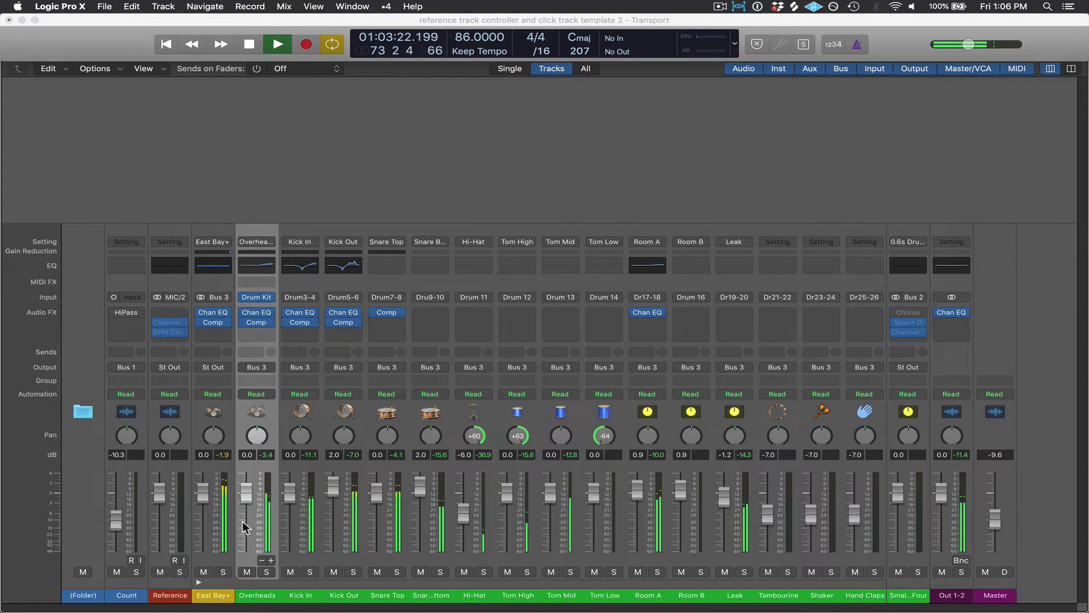
- Briefly solo the Leak channel, raise its fader near 0 dB, and stop playback
click(735, 594)
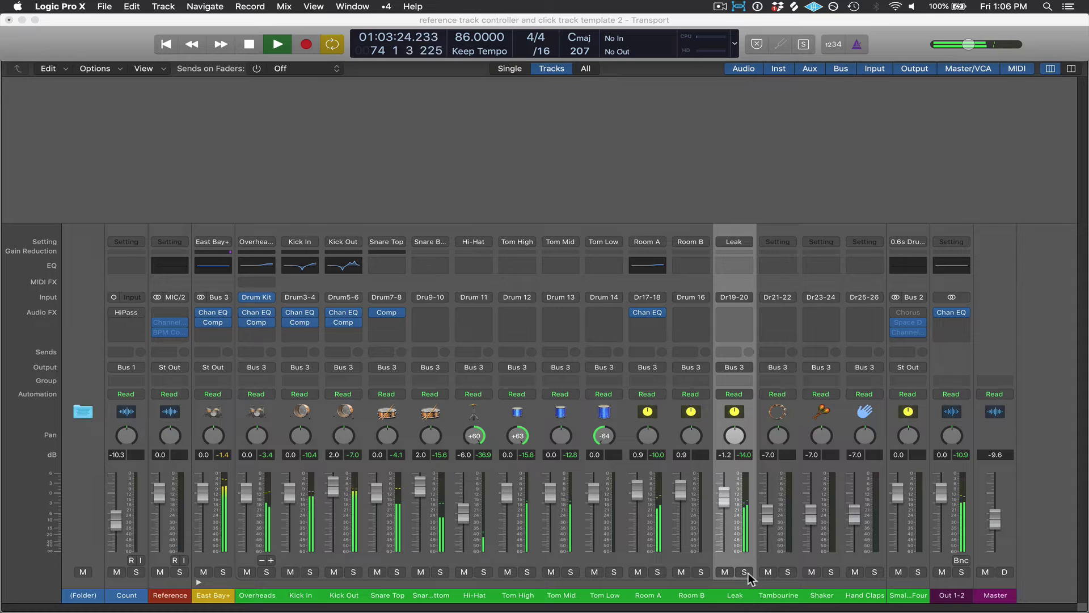
click(744, 571)
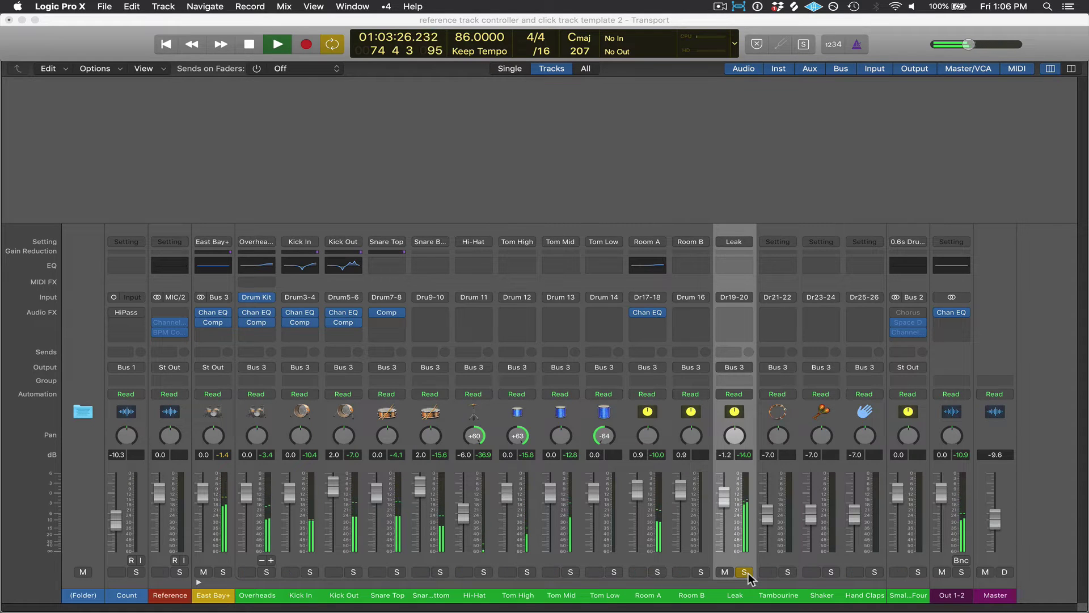
click(744, 572)
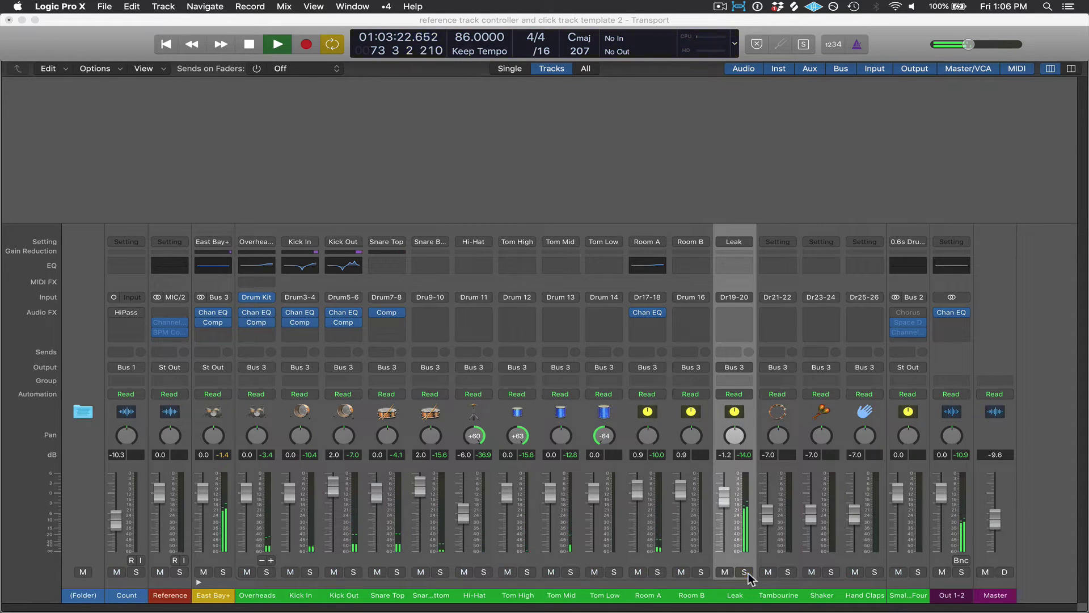
drag(724, 492, 724, 539)
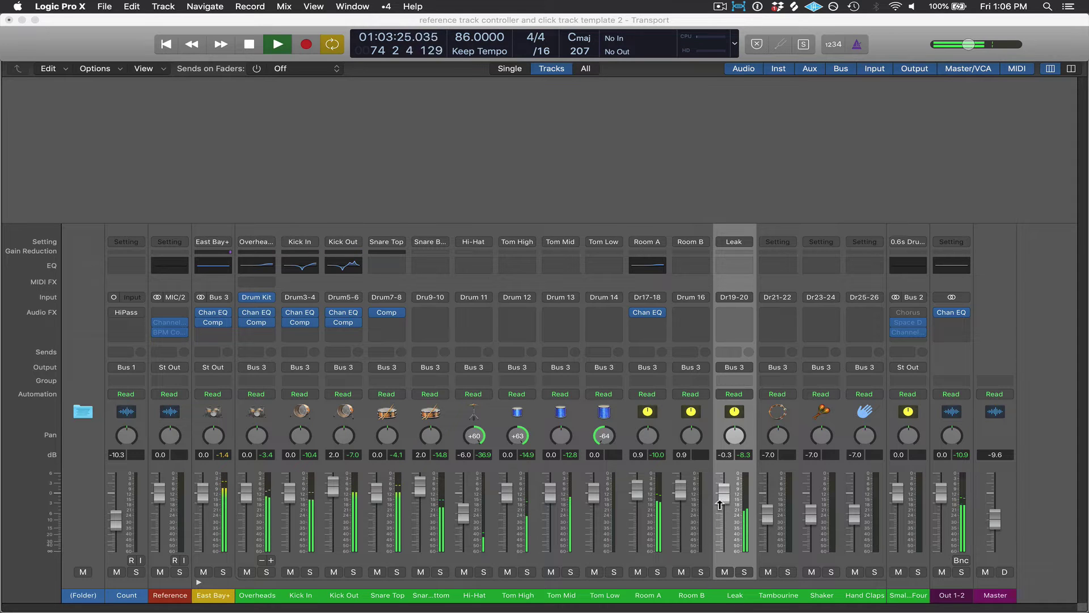
key(space)
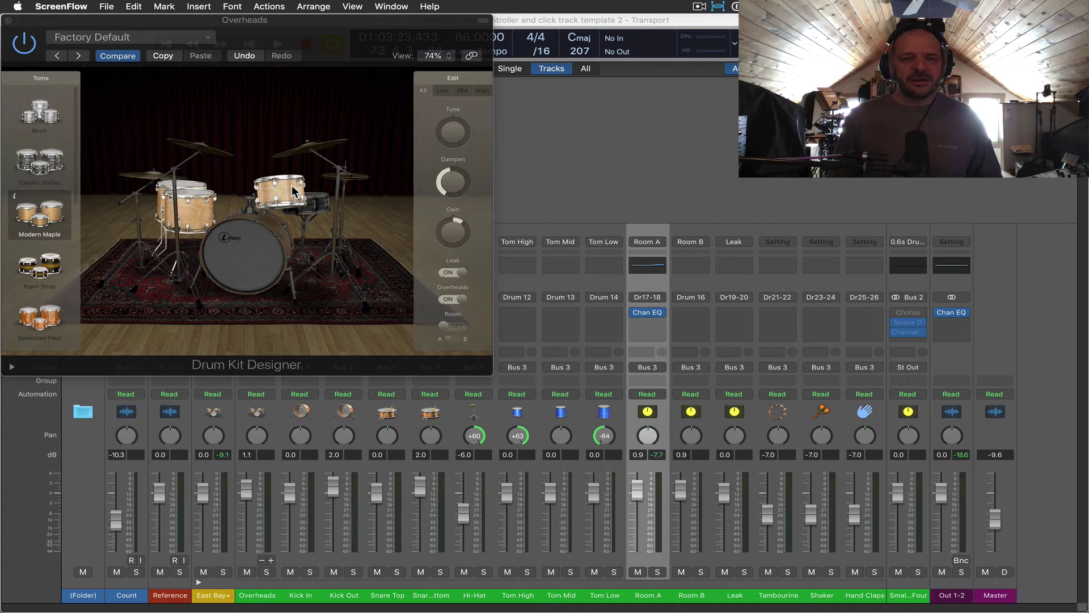
- Focus Drum Kit Designer on the toms and select the Tom High, Tom Mid and Tom Low strips
click(294, 190)
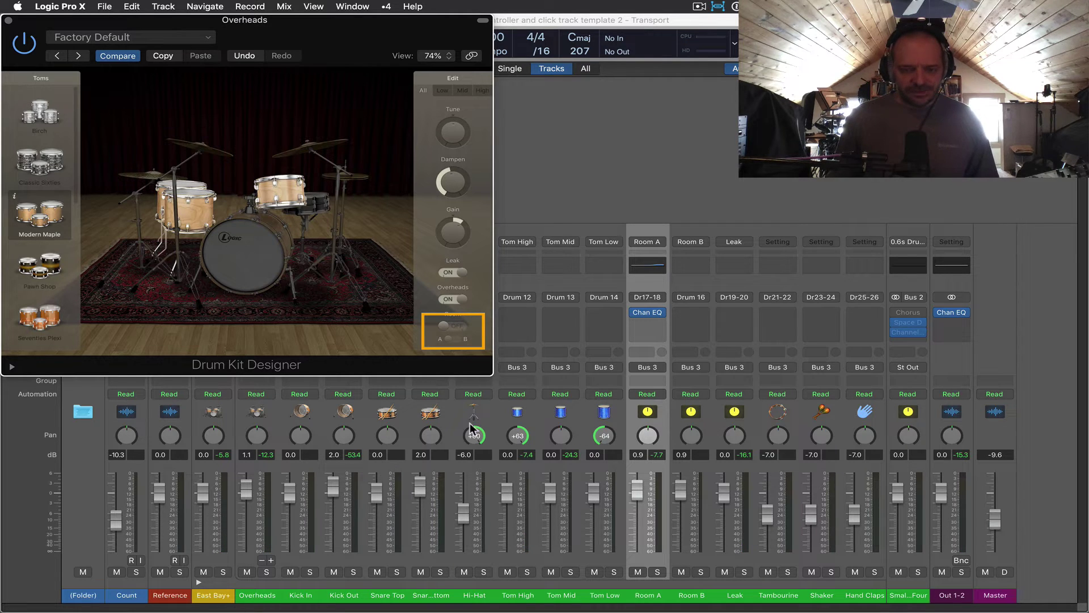
click(521, 596)
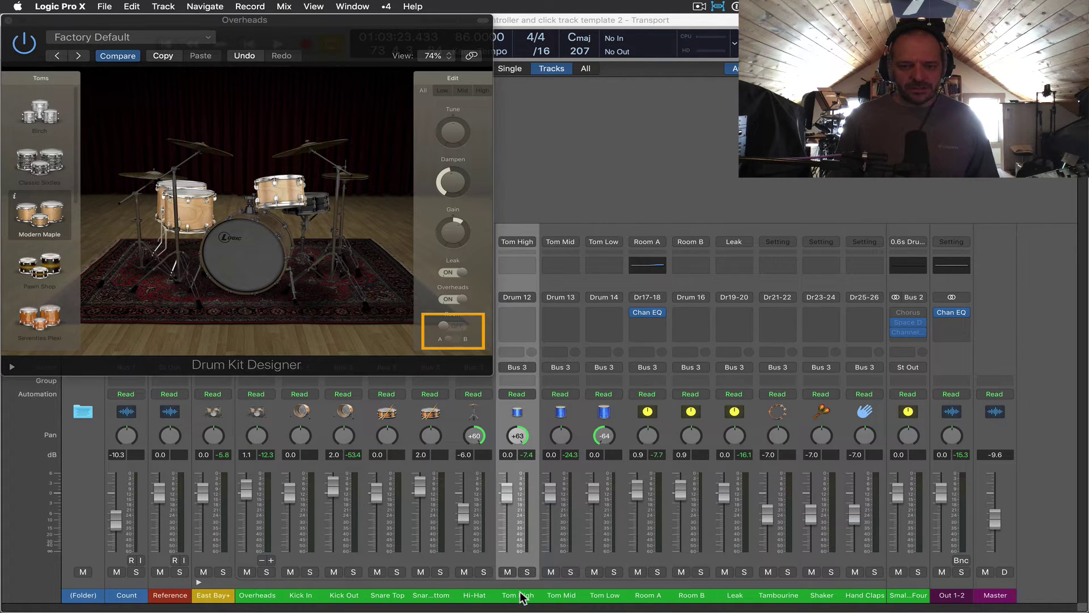
click(572, 595)
click(612, 595)
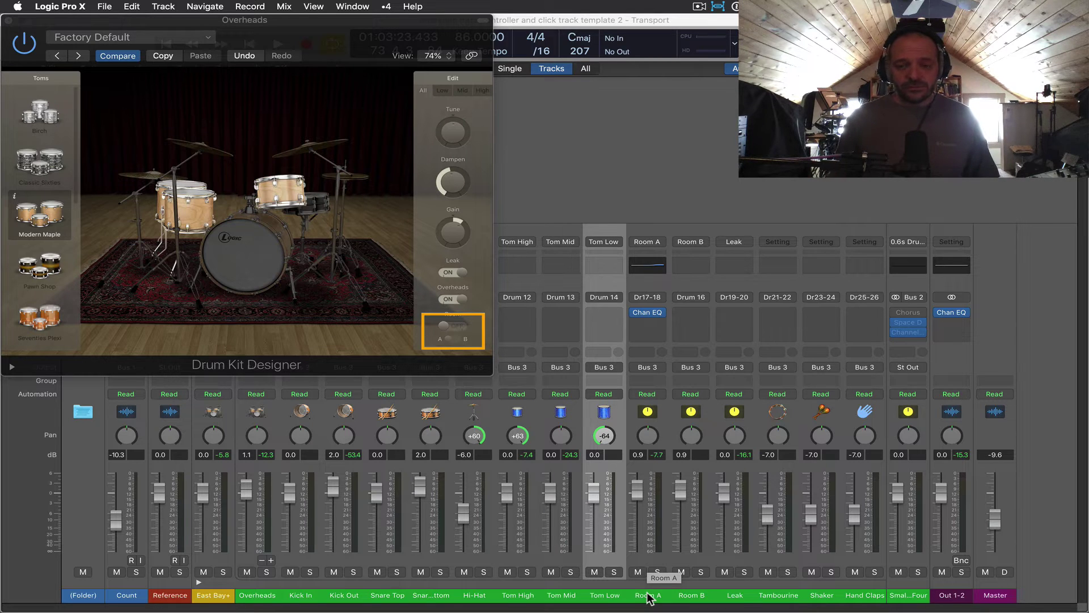
click(445, 326)
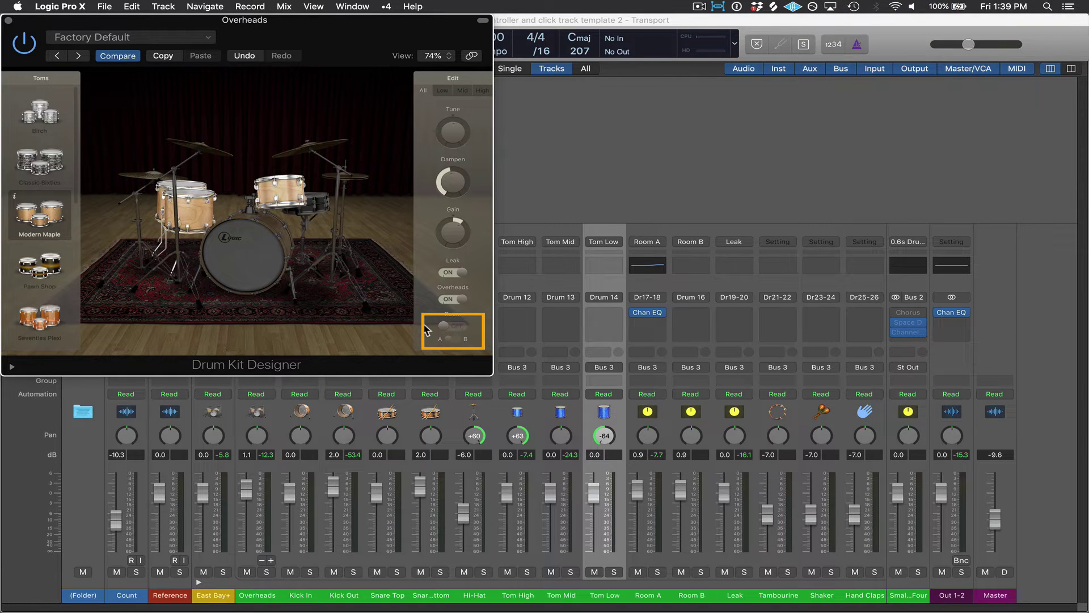
- With Room A soloed during playback, switch the toms' Room mic feed ON in the Edit panel
click(652, 600)
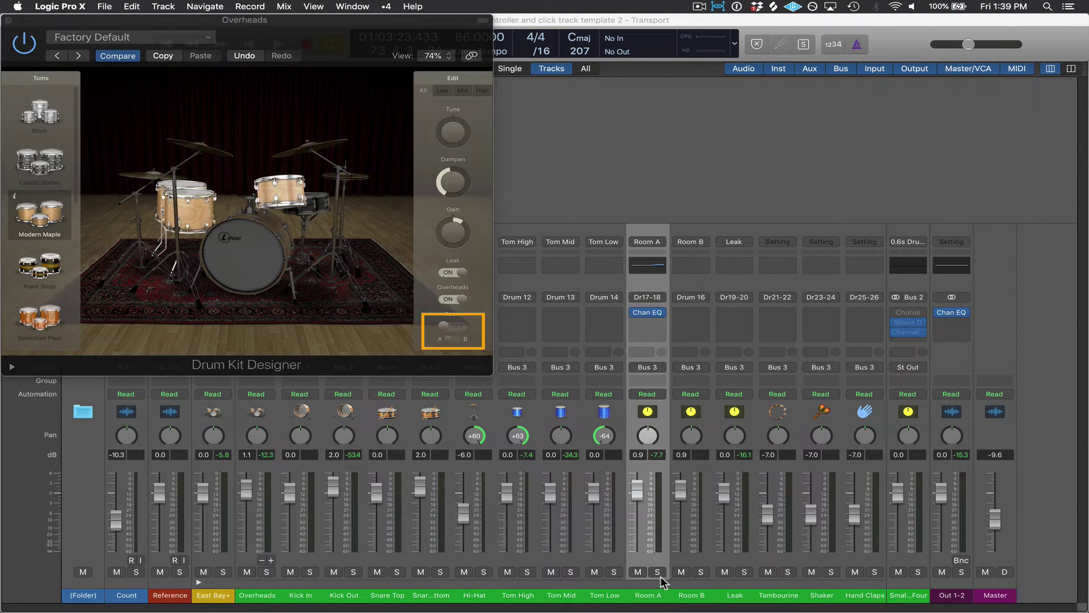
click(658, 572)
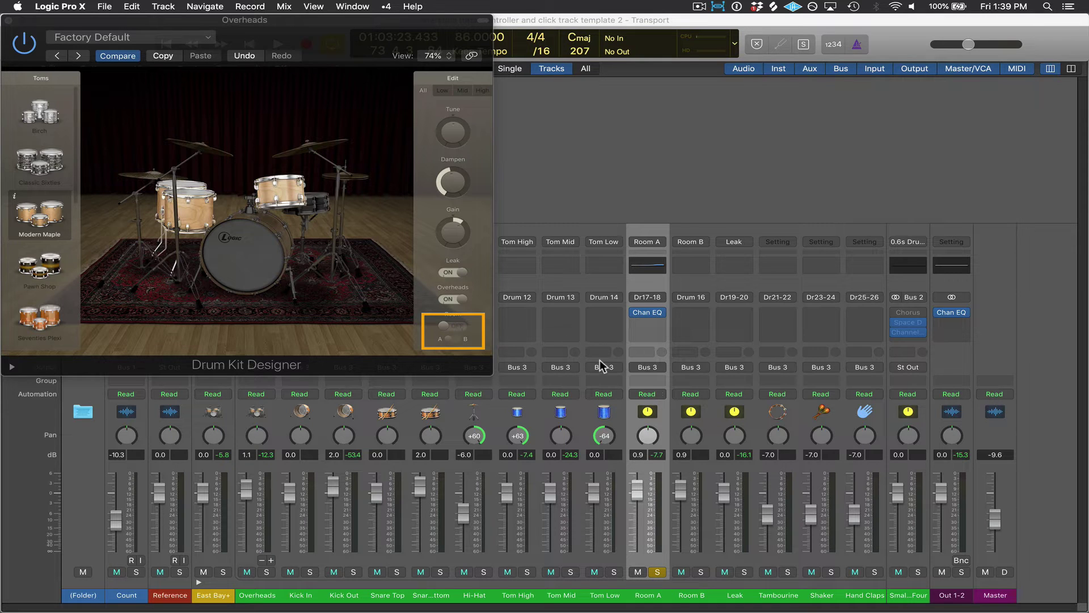
key(space)
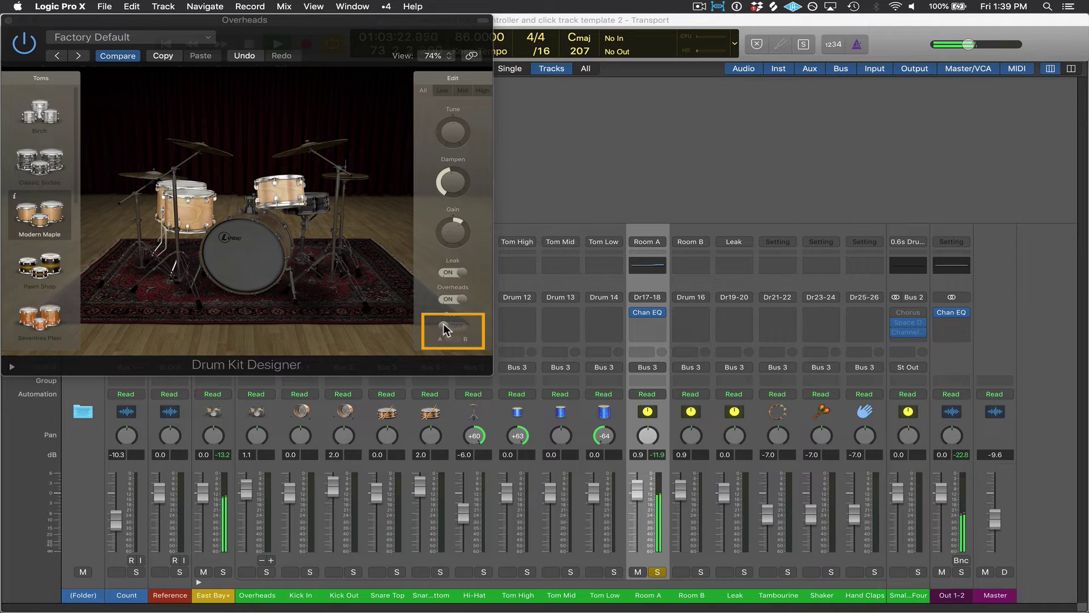
click(448, 327)
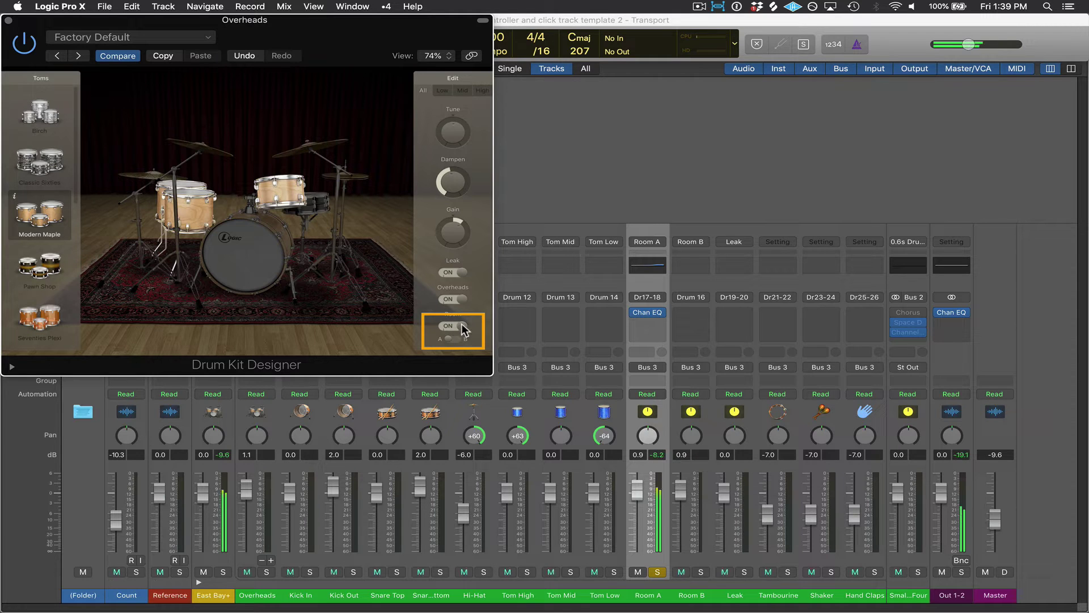
click(460, 327)
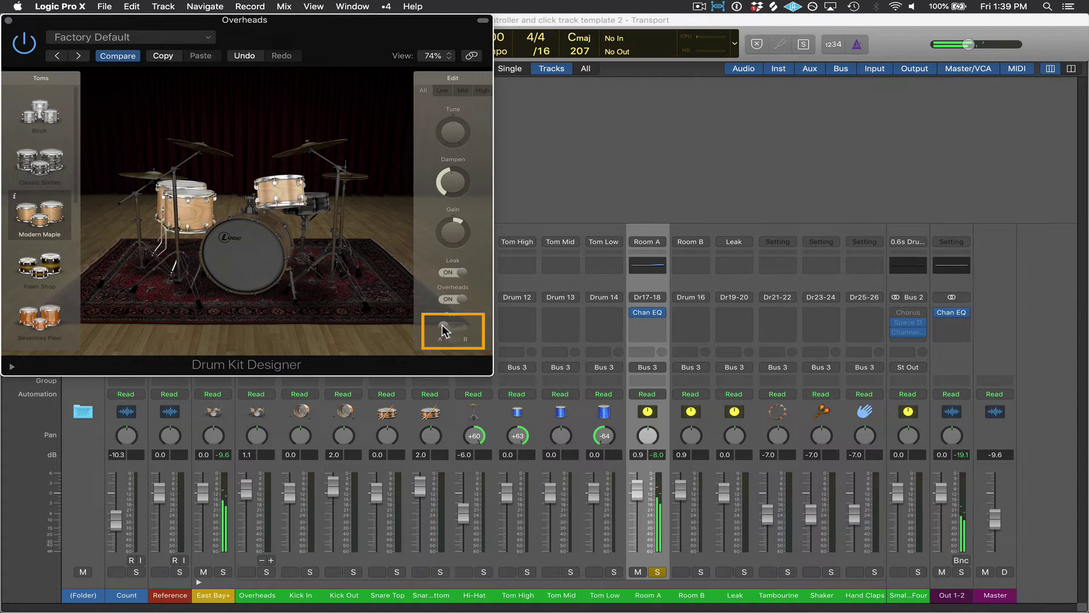
click(447, 327)
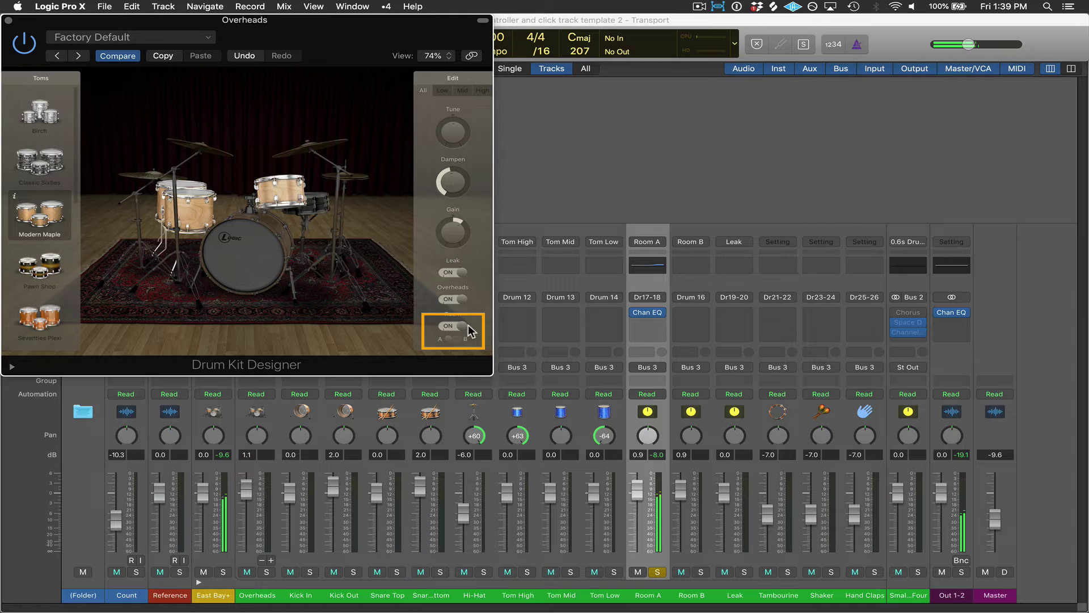
click(658, 572)
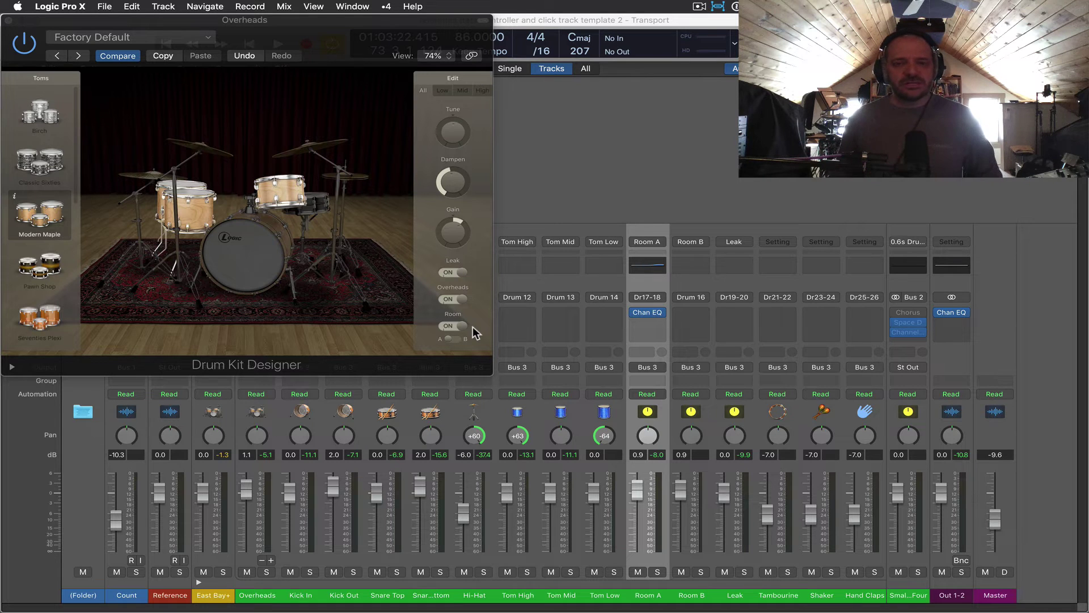
- Solo Room A, edit all toms together, and lower their gain from +3 dB to about -2 dB
click(658, 572)
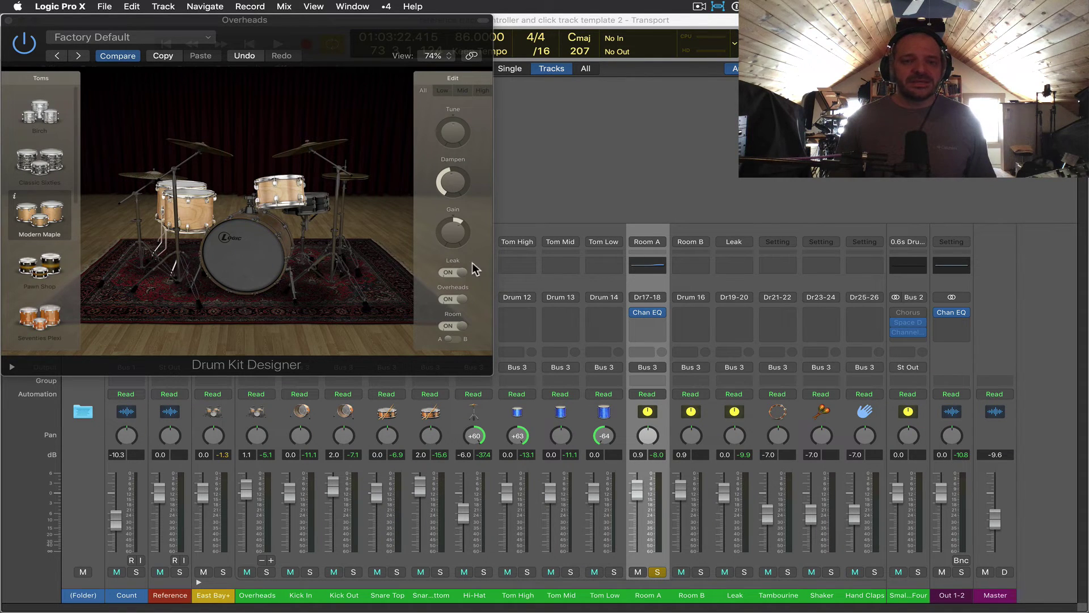
click(425, 90)
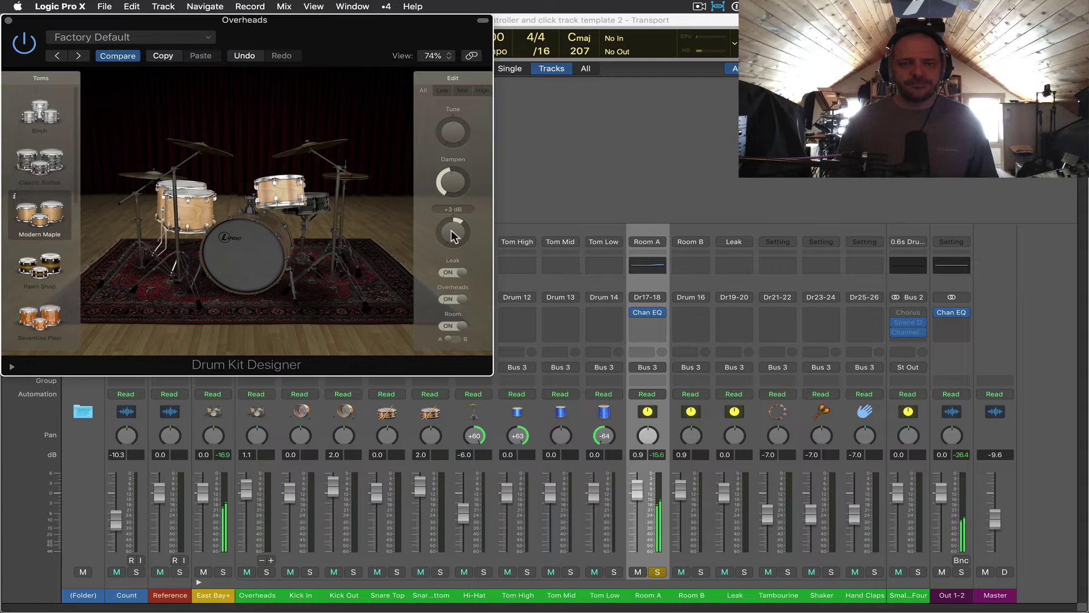
drag(452, 235, 452, 299)
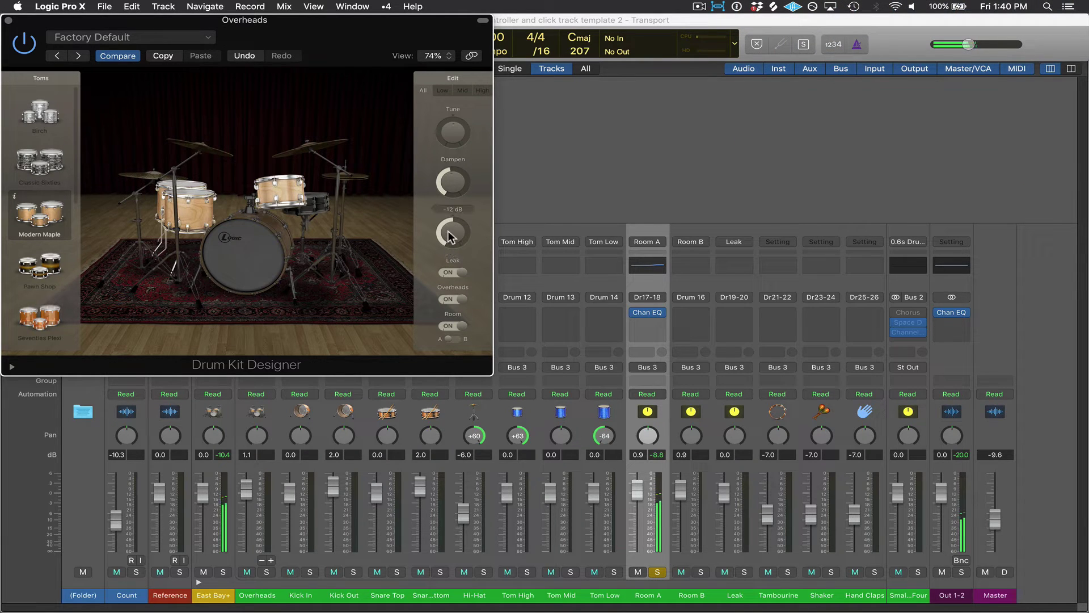
drag(448, 237, 450, 211)
drag(448, 225, 448, 220)
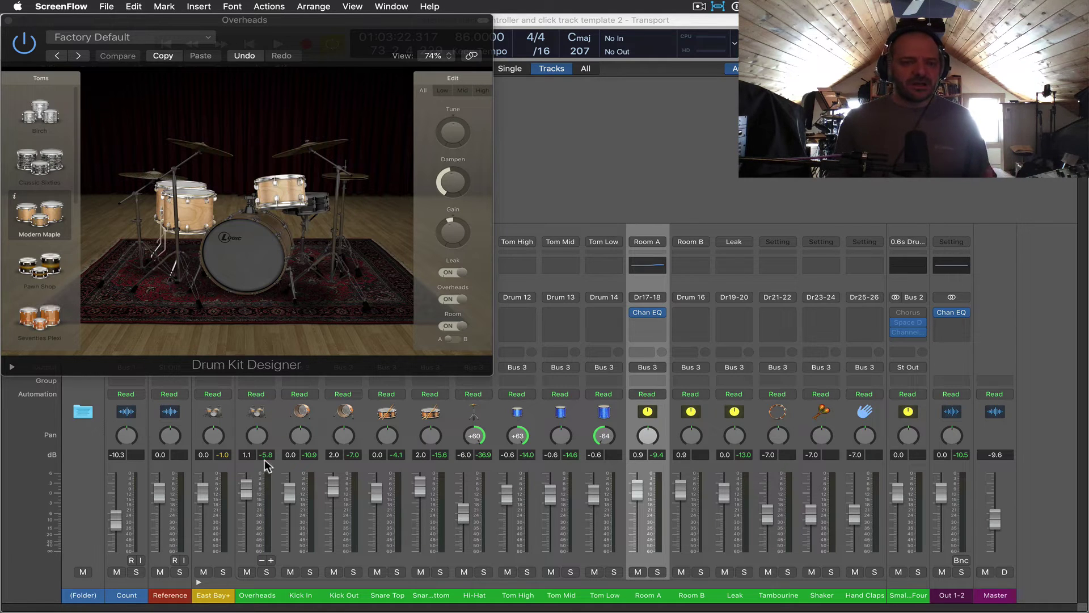
- Select the Tom High, Tom Mid and Tom Low strips together, raise their faders to 2.1 dB, and play the kit
click(261, 597)
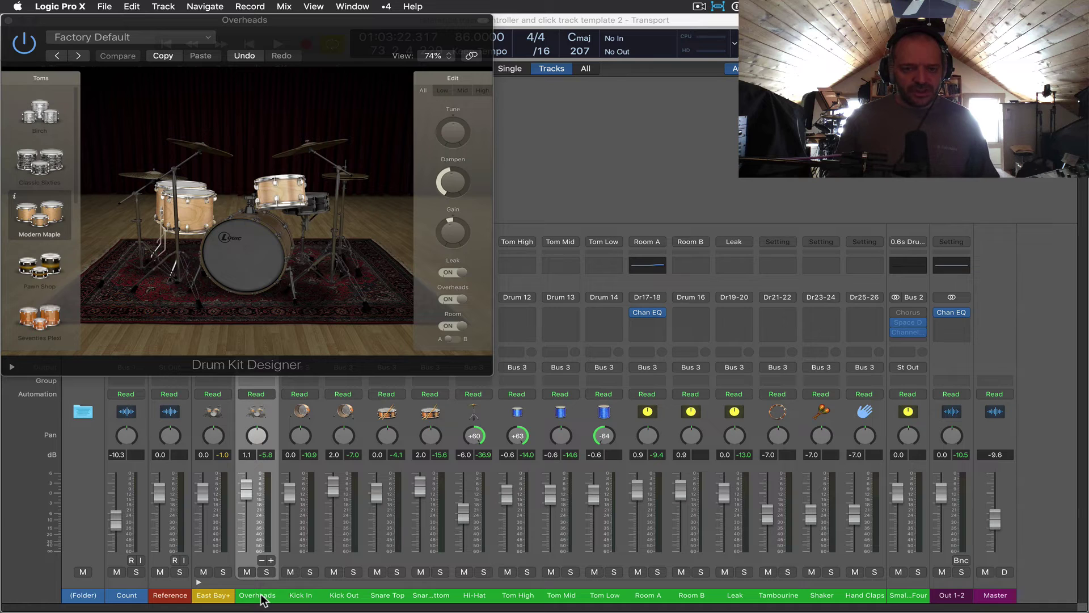
click(734, 596)
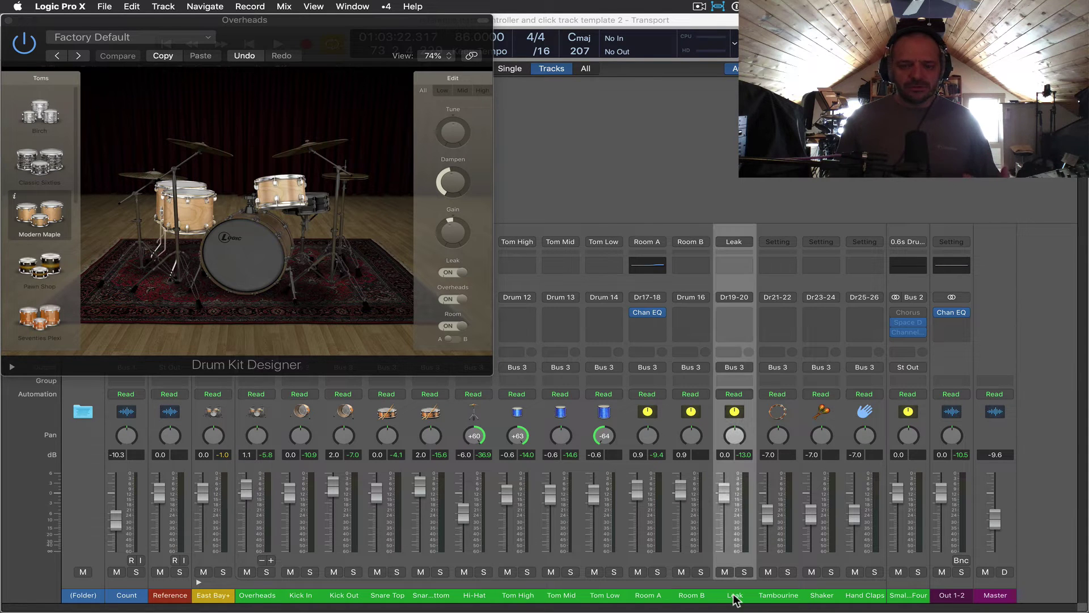
click(514, 596)
click(563, 597)
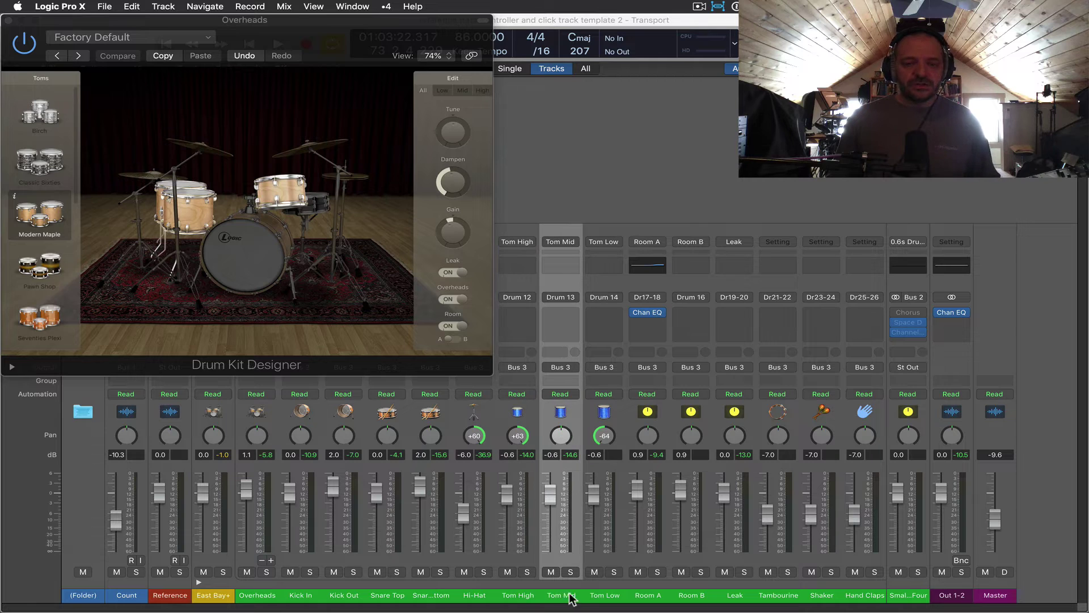
click(609, 596)
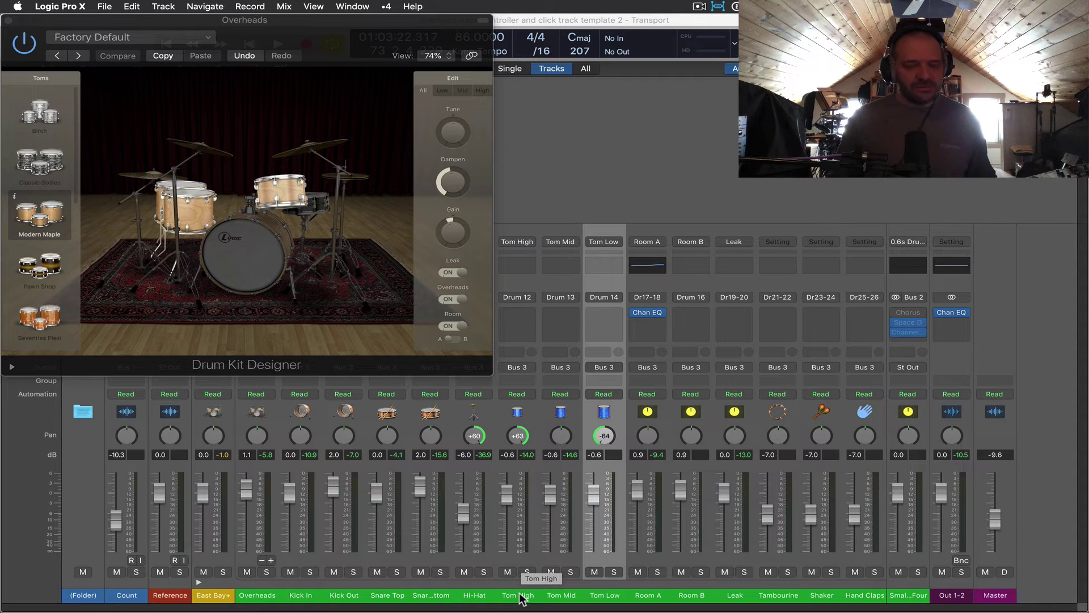
shift+click(520, 595)
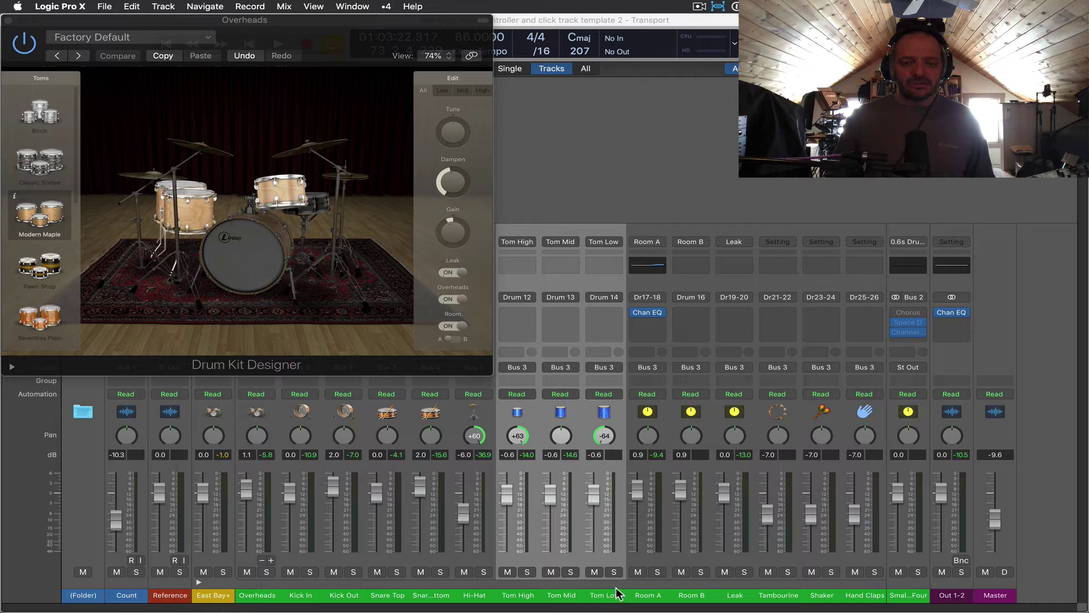
drag(512, 505, 508, 482)
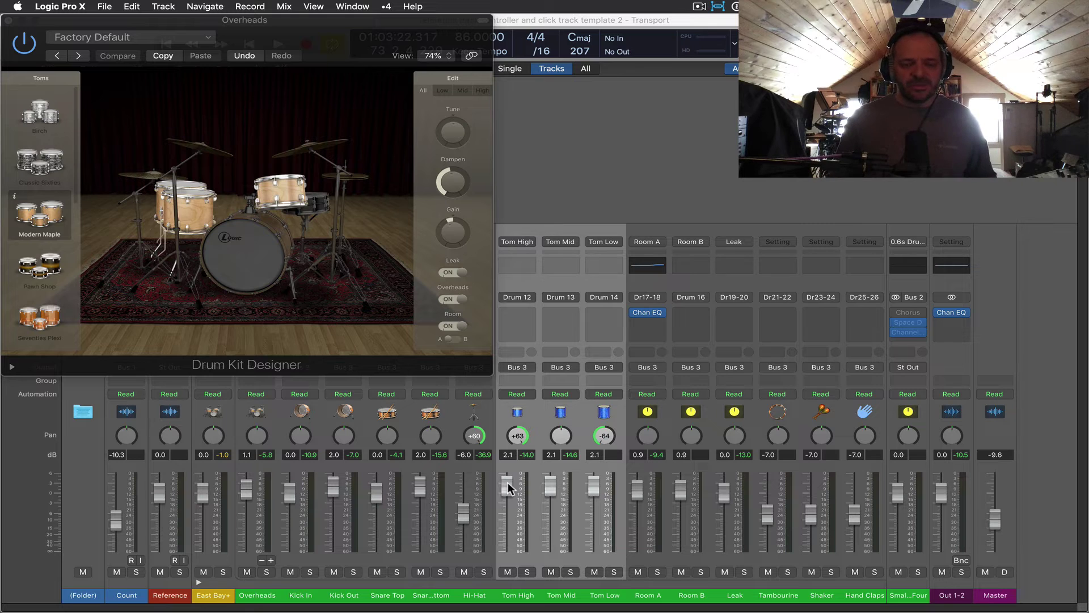
key(space)
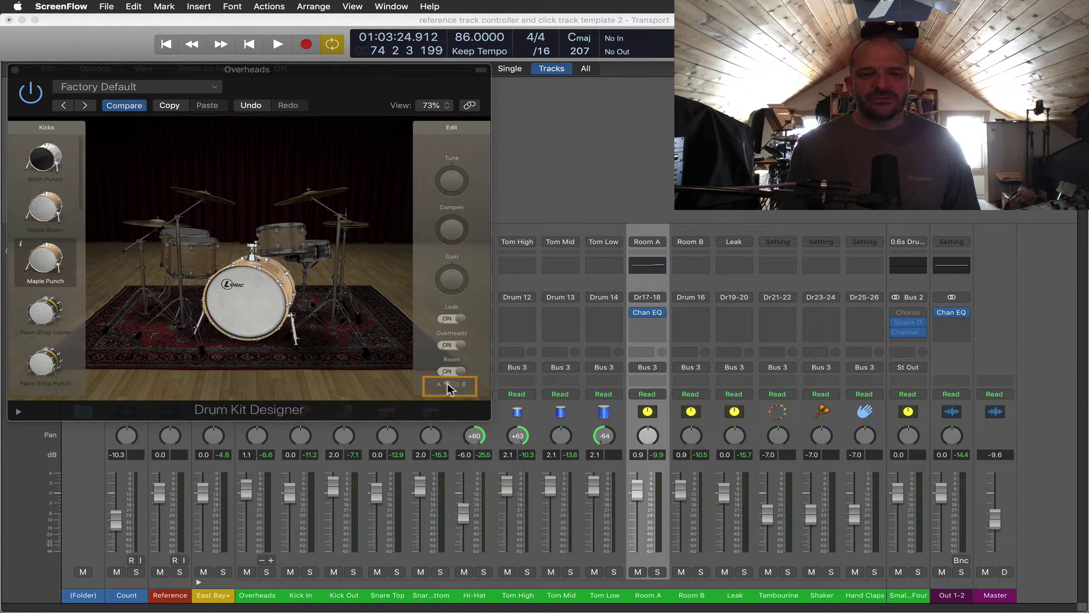
- Switch between the Room A and Room B strips and inspect the toms, hi-hats and kick in Drum Kit Designer
click(659, 600)
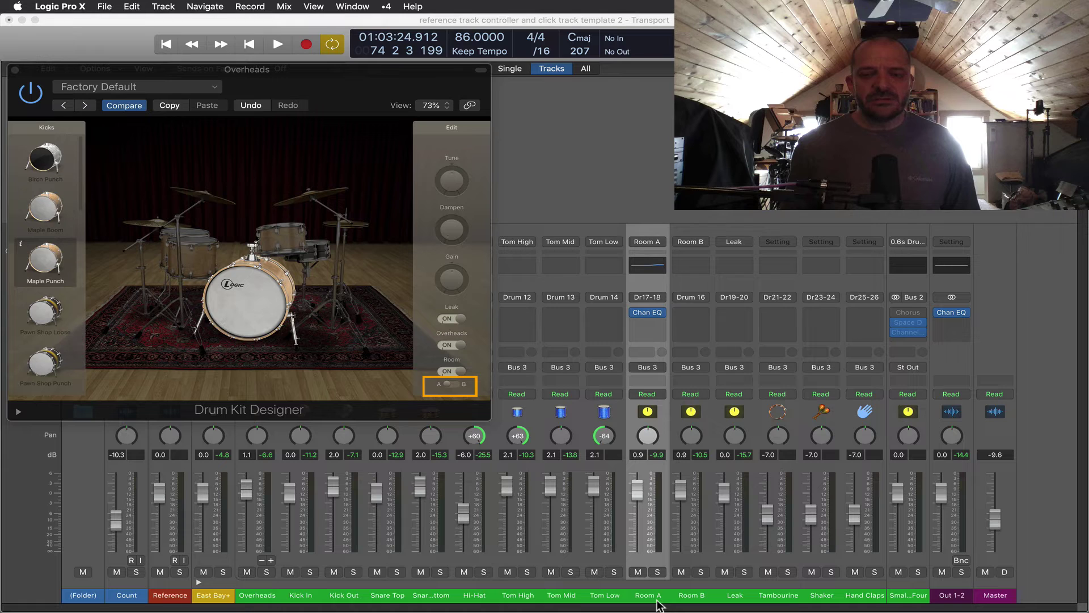
click(691, 601)
click(654, 598)
click(689, 599)
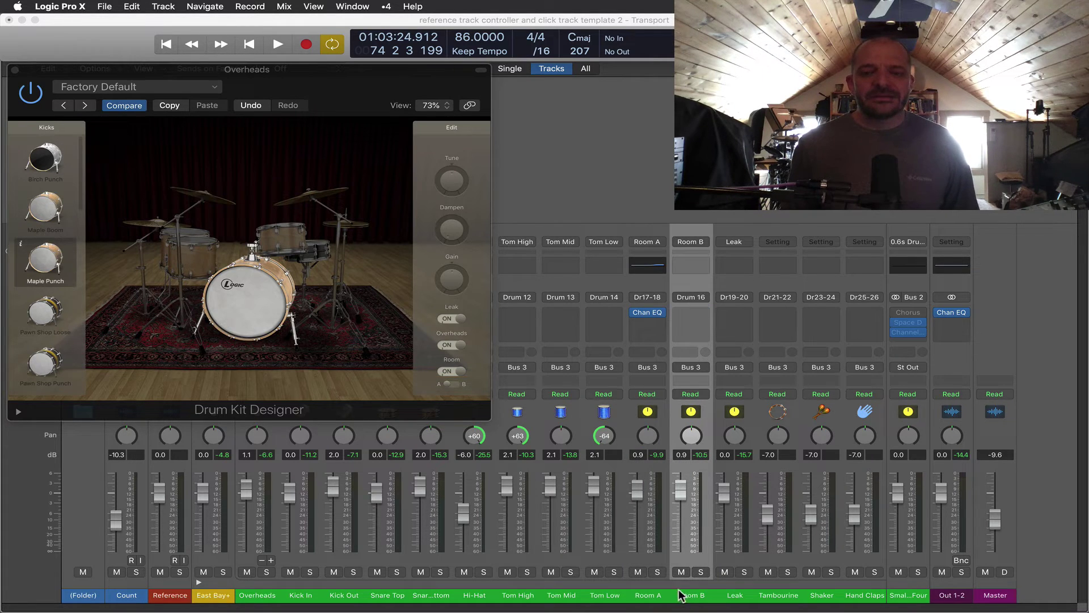
click(653, 601)
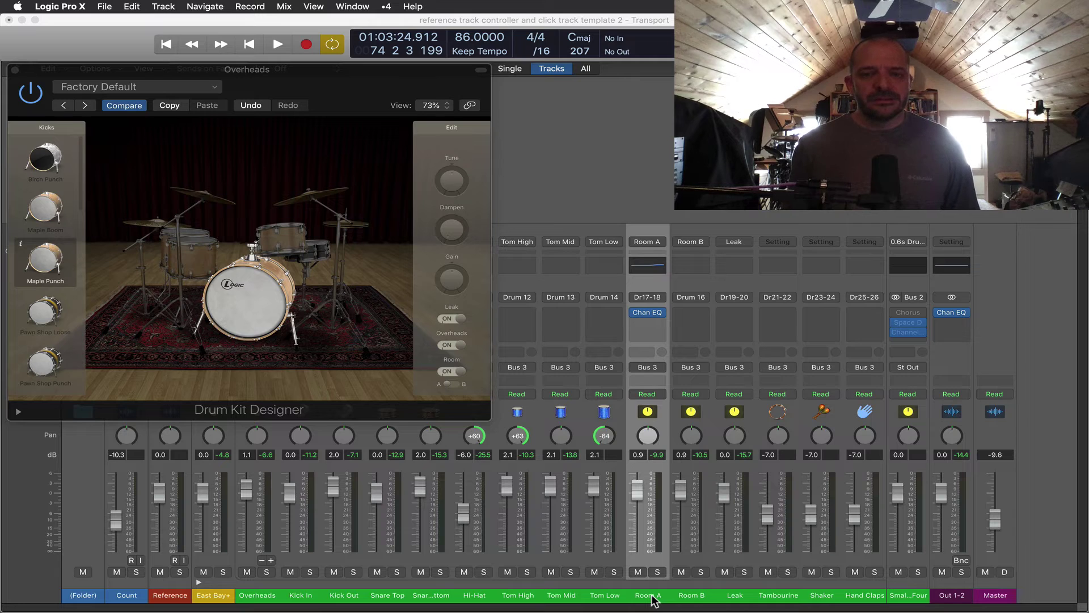
click(286, 242)
click(329, 249)
click(358, 227)
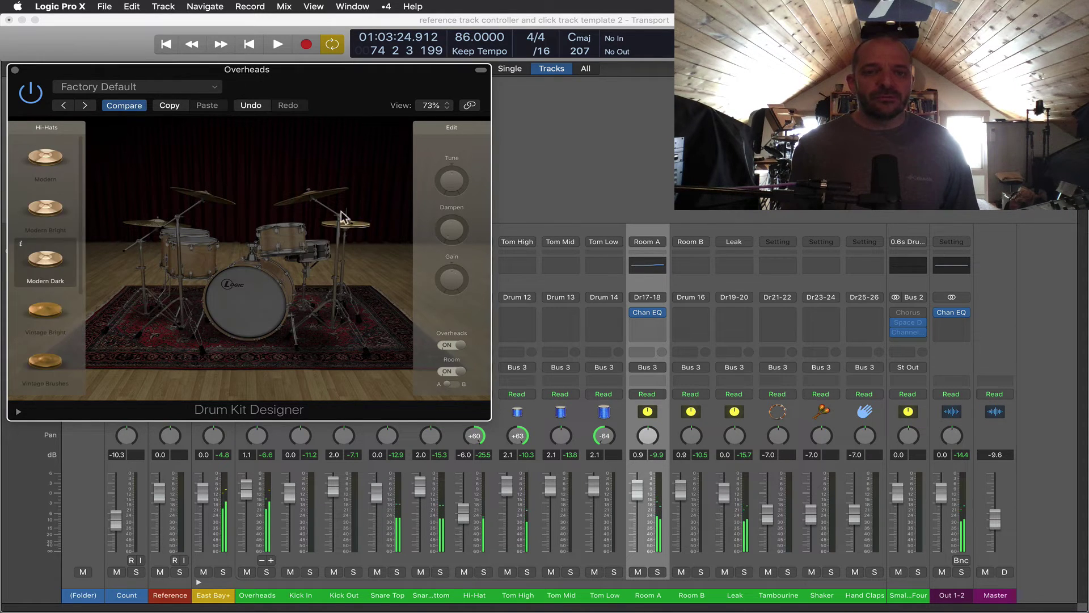
click(275, 285)
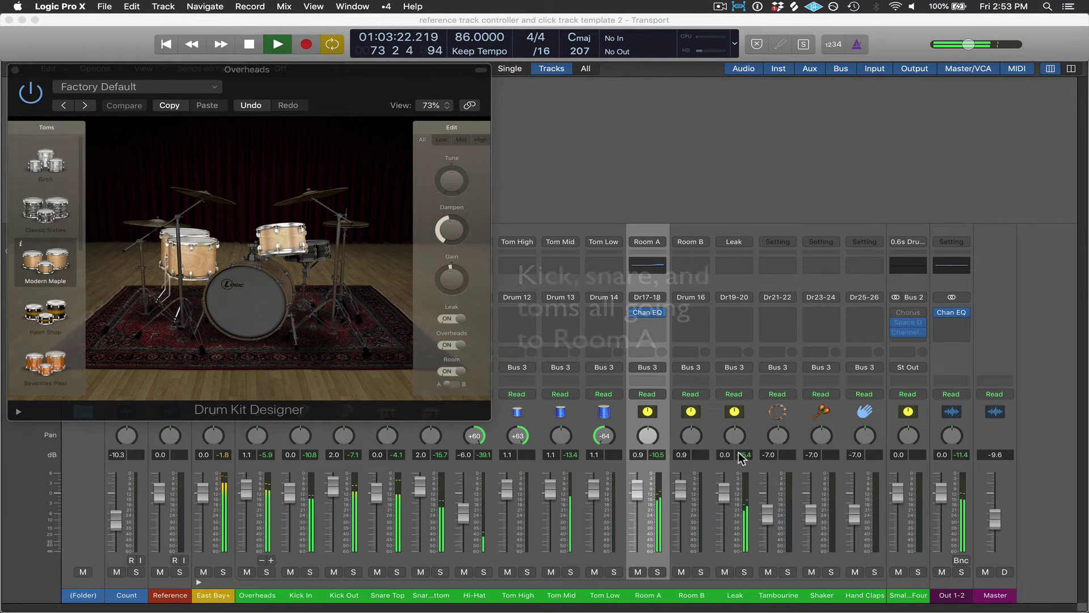
- Solo Room A during playback, then briefly solo Room B on its own
click(657, 573)
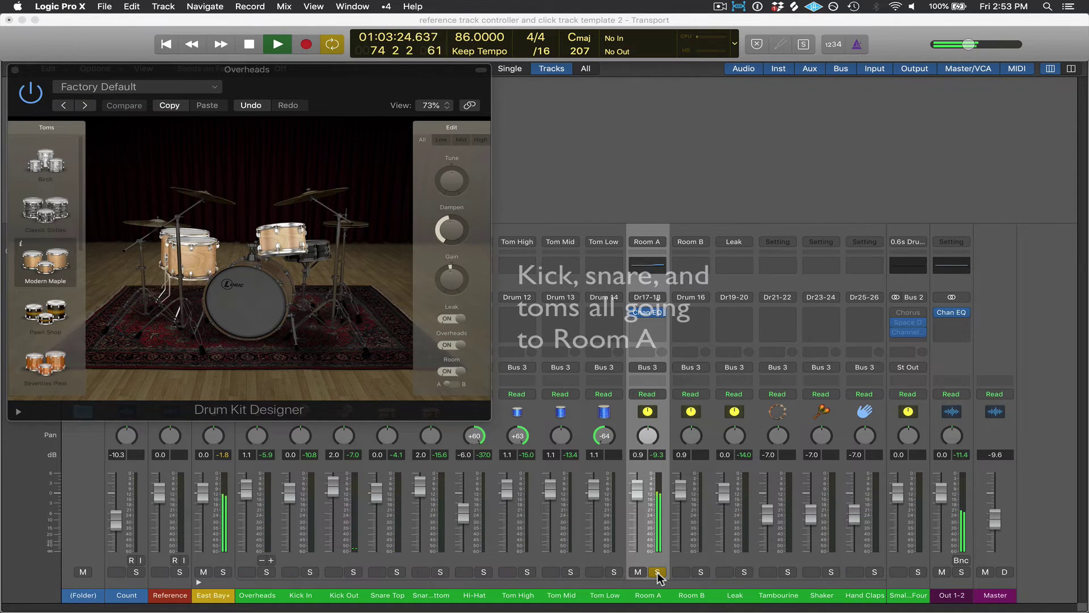
key(space)
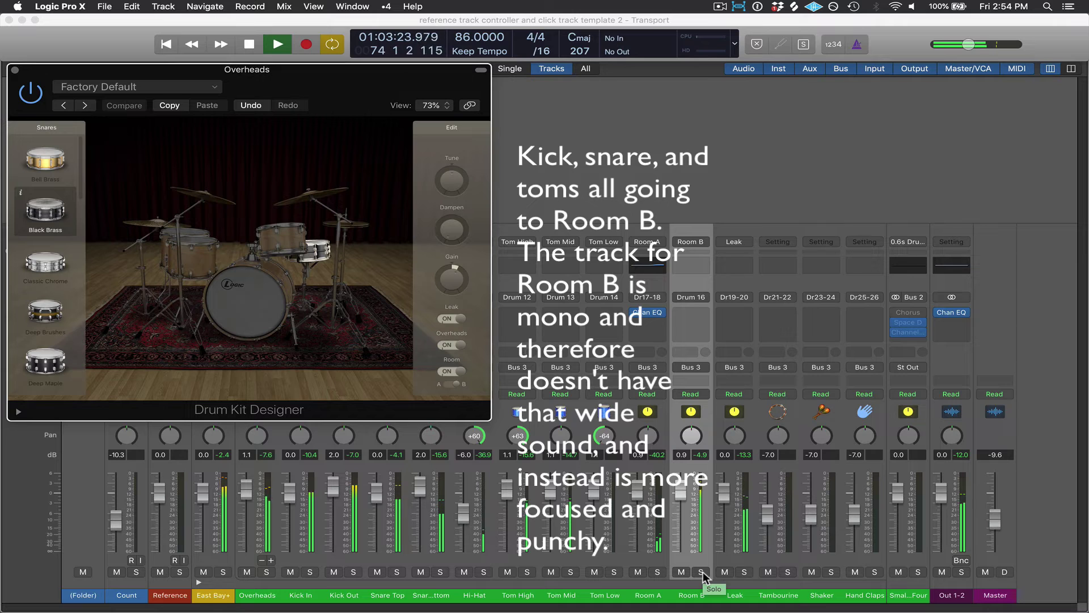
click(702, 572)
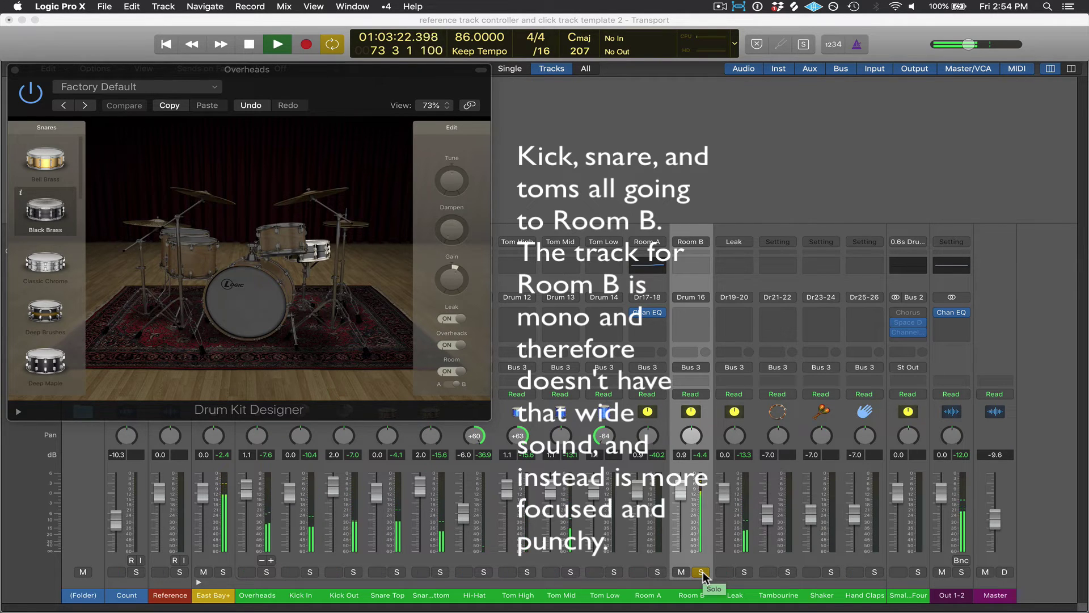
click(702, 572)
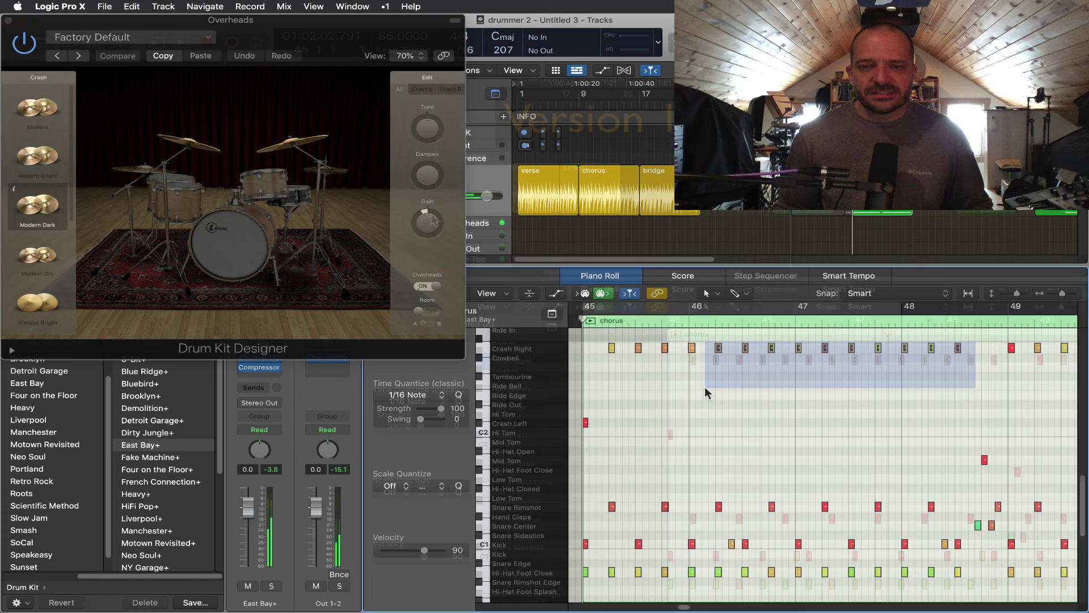
- Lower the selected chorus notes' velocity from 90 to 84, and raise the crash cymbal gain to +9 dB
drag(704, 386, 587, 448)
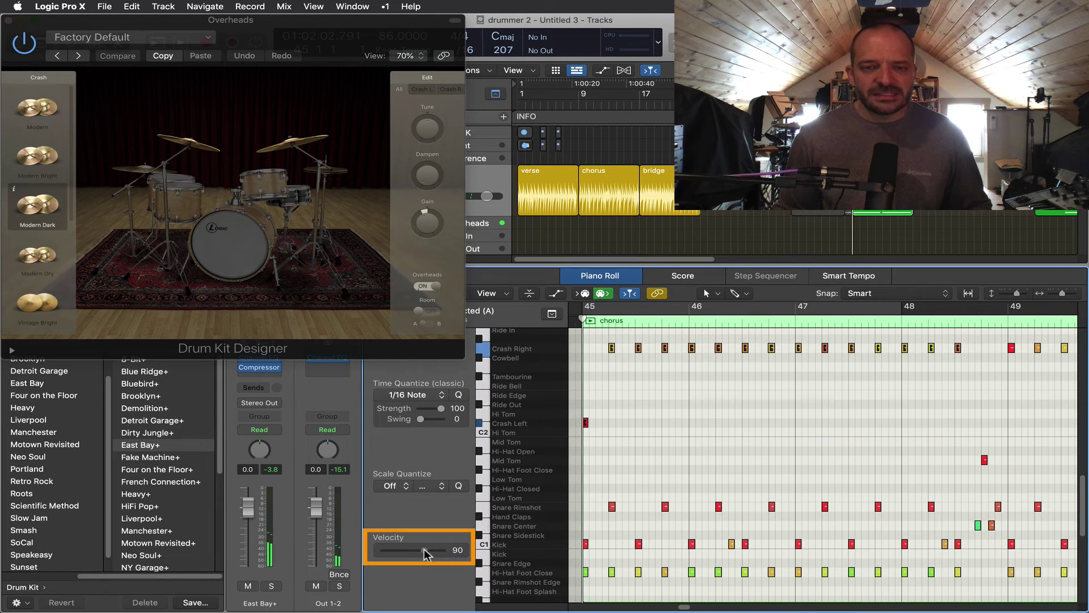
drag(424, 551, 401, 554)
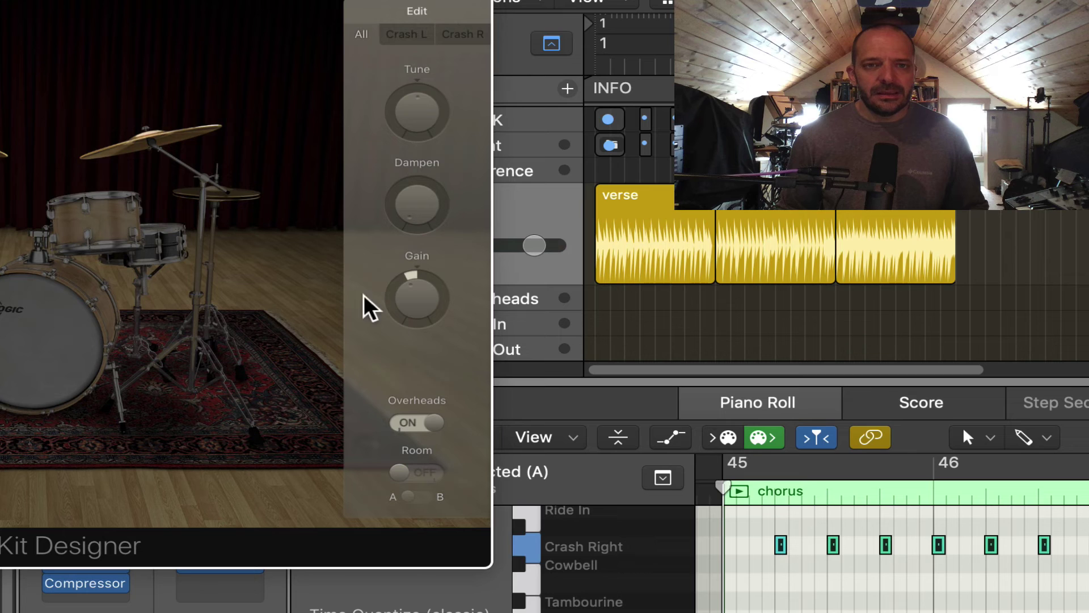
click(170, 145)
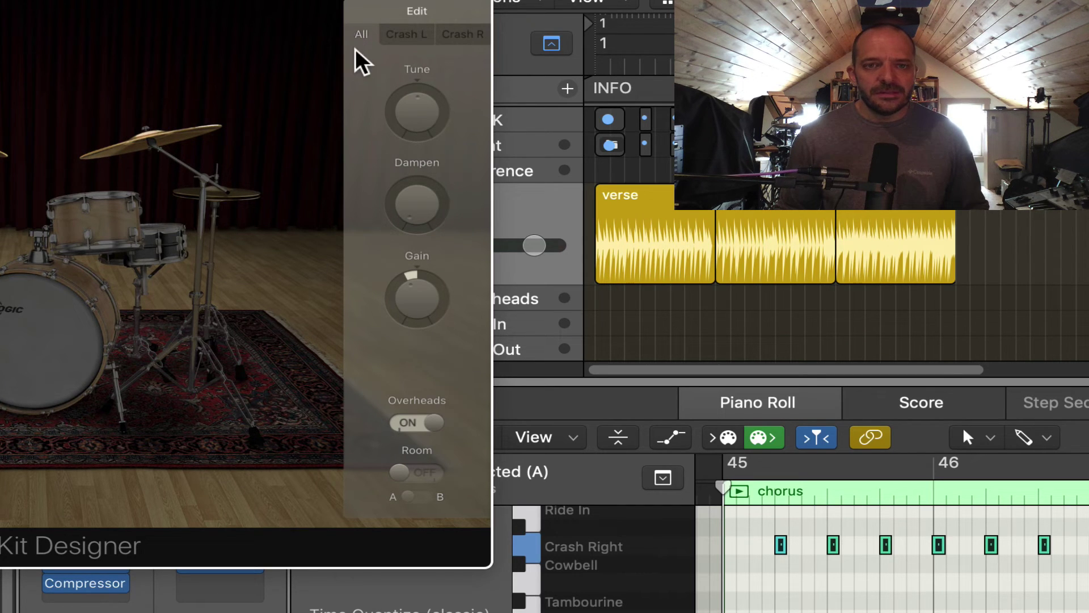
mouse_move(405, 316)
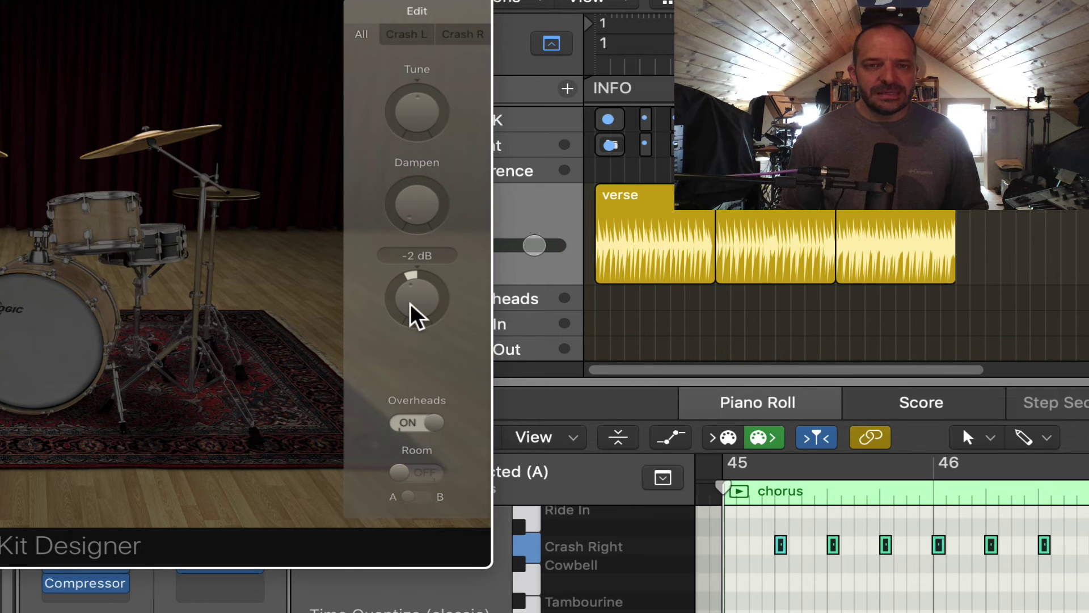
double_click(411, 255)
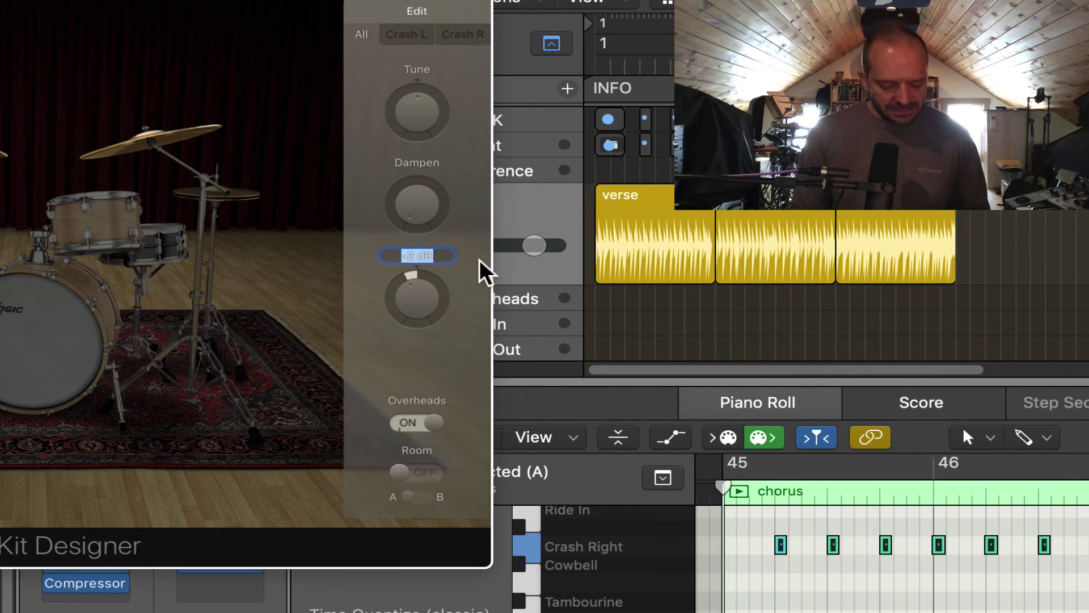
text(9)
key(Return)
mouse_move(428, 309)
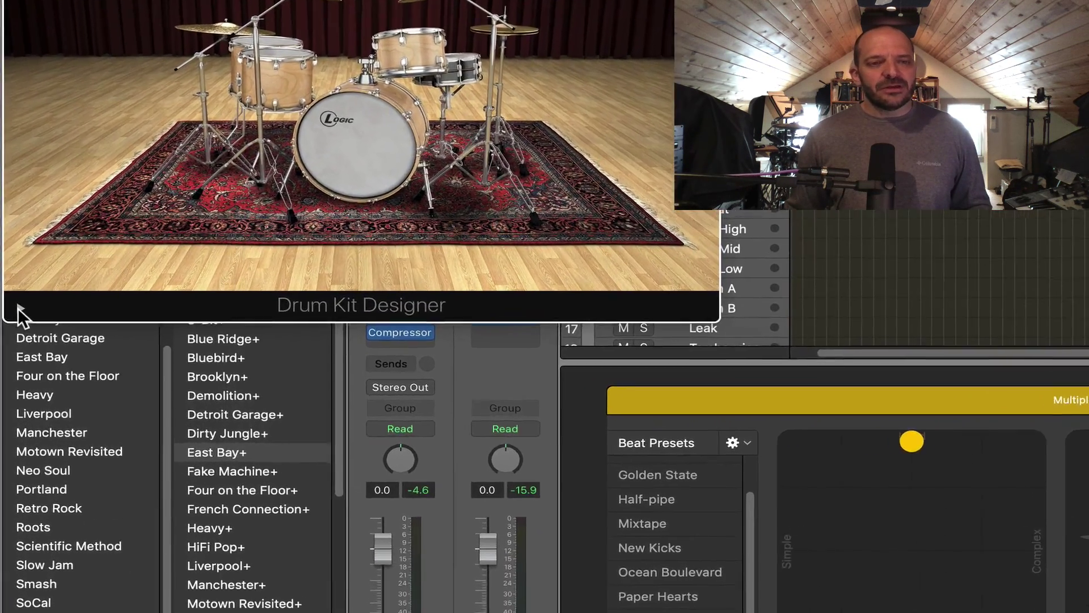
- Expand Drum Kit Designer's extended parameters to show Input Mapping and the shaker, tambourine, claps, cowbell and sticks gains
click(18, 307)
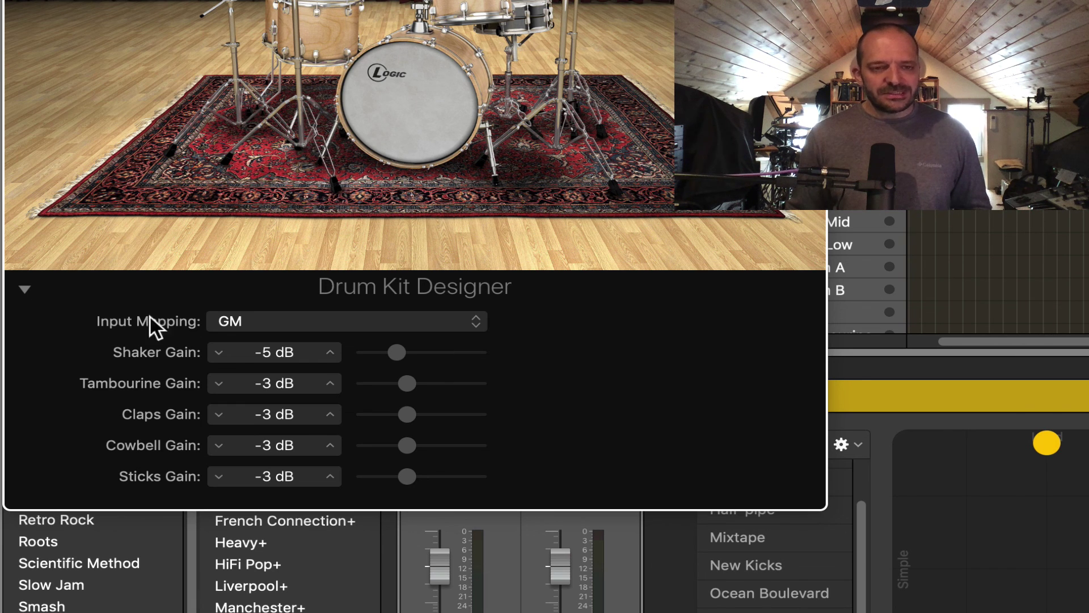
click(24, 290)
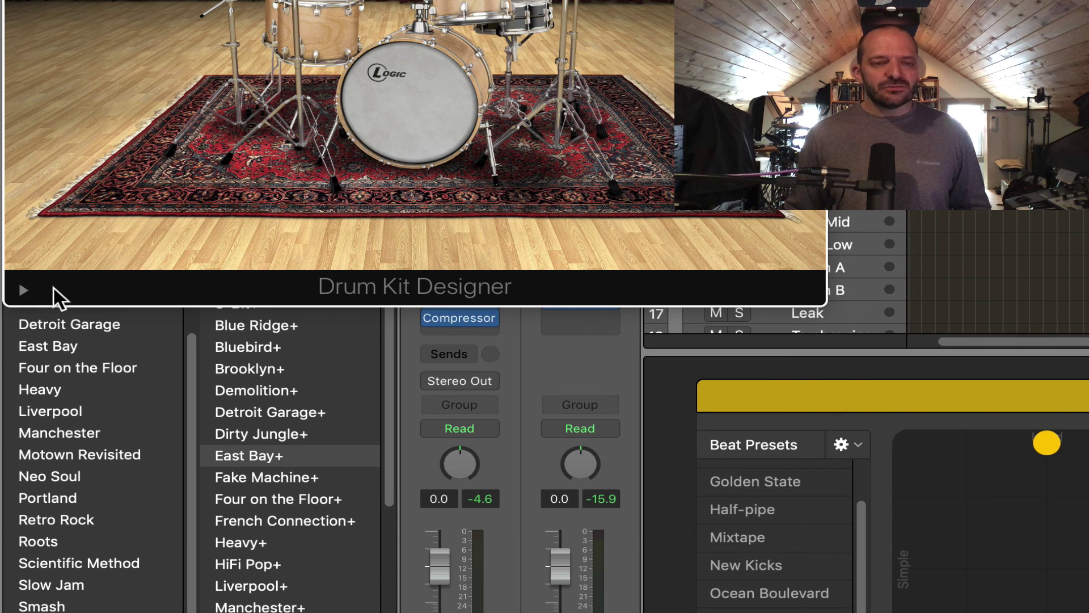
click(20, 290)
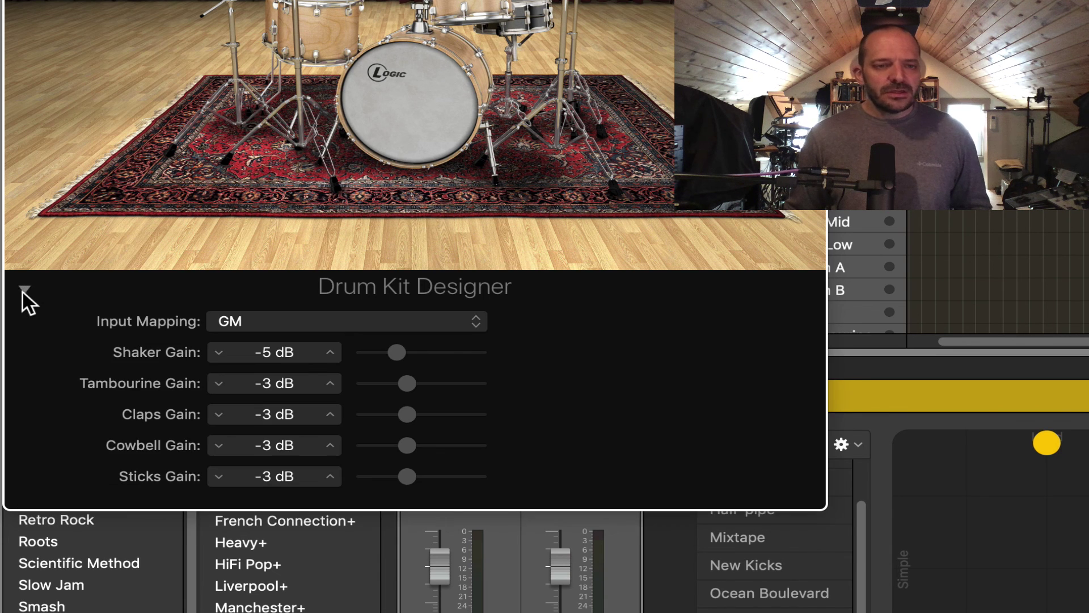
click(24, 290)
click(23, 289)
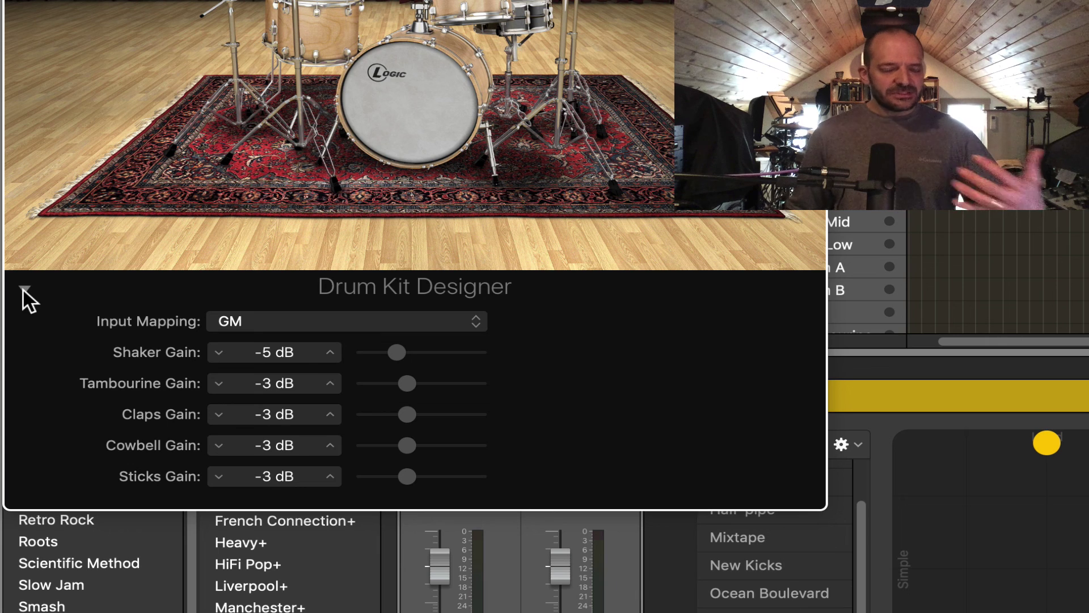